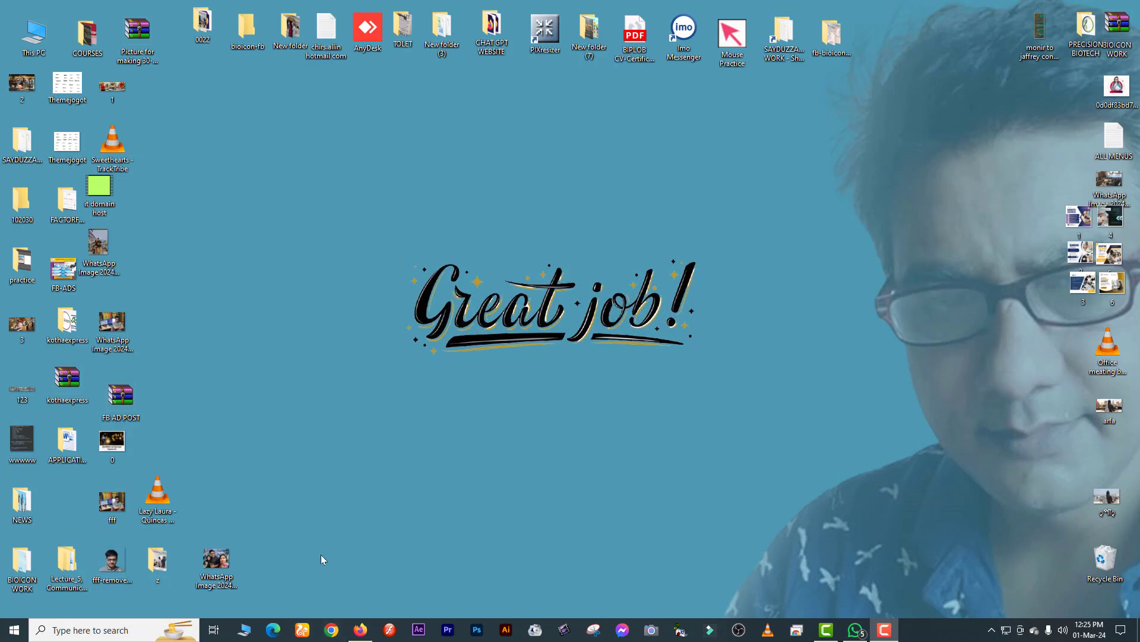
Step: Launch Macromedia Flash Professional 8 from its taskbar icon
drag(392, 243, 735, 378)
click(389, 630)
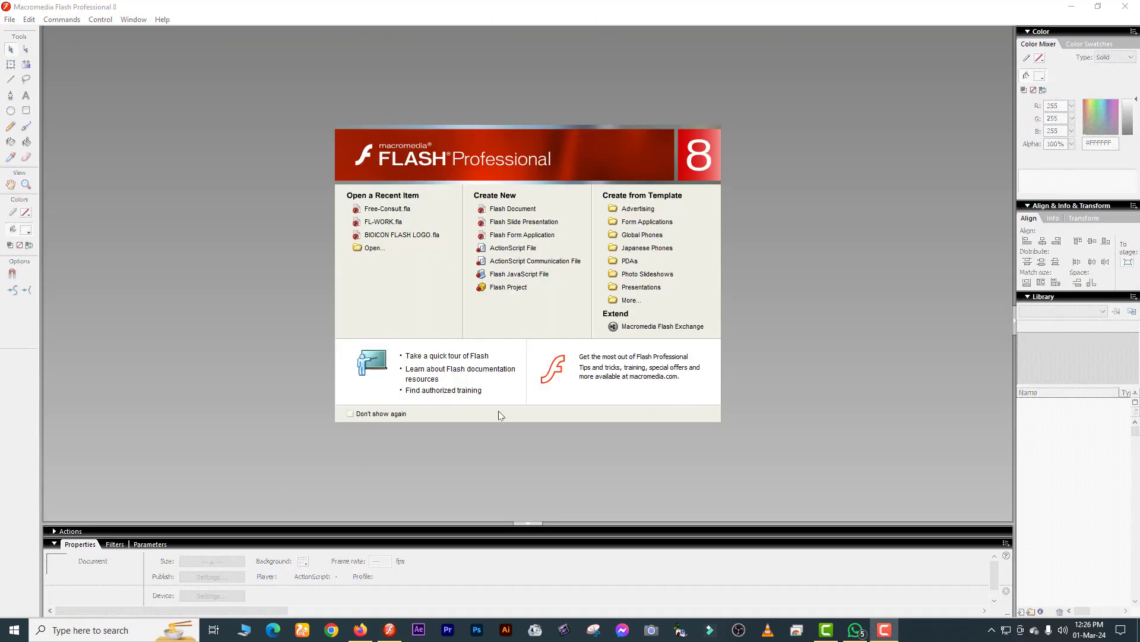
Step: Create a new Flash document and import the precision DNA logo PNG onto the stage
click(505, 208)
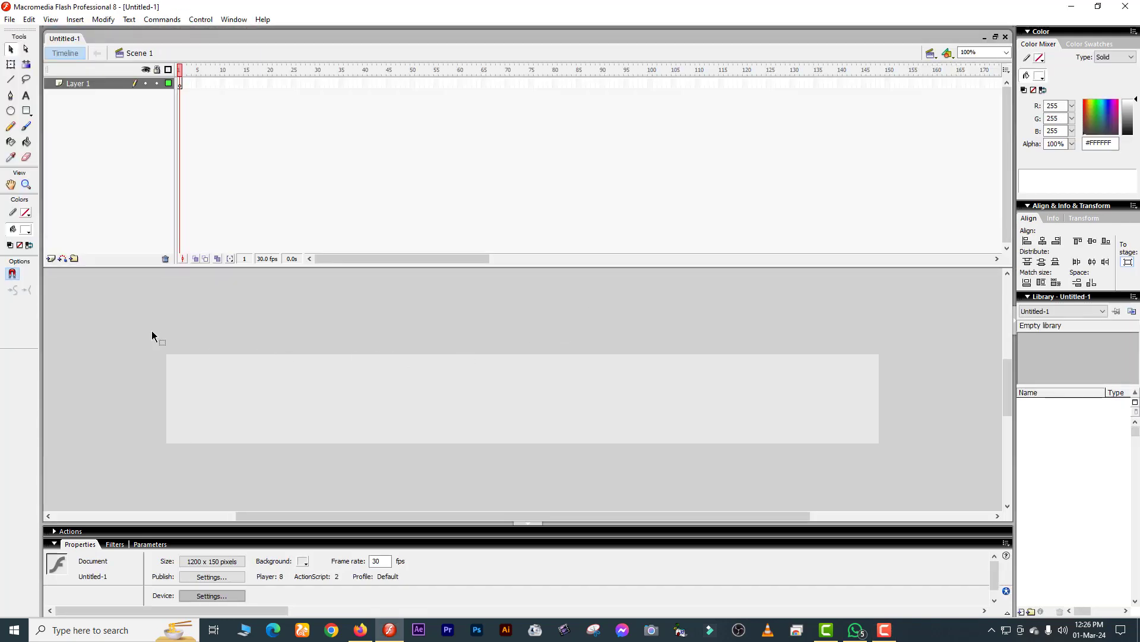
drag(987, 446, 1000, 471)
click(9, 19)
mouse_move(32, 198)
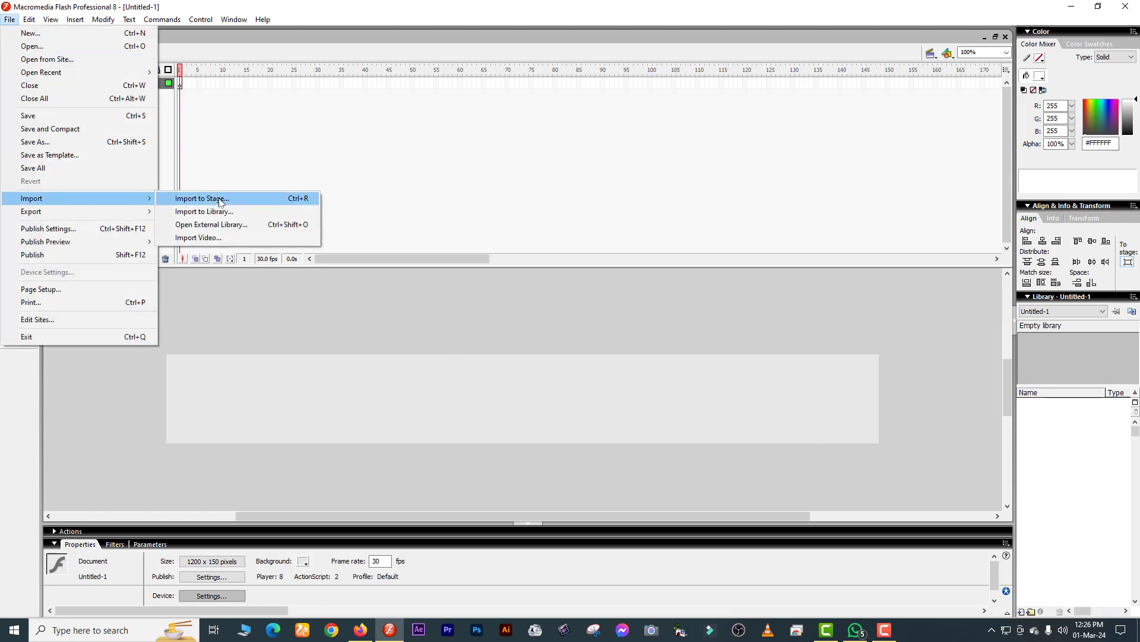
click(219, 200)
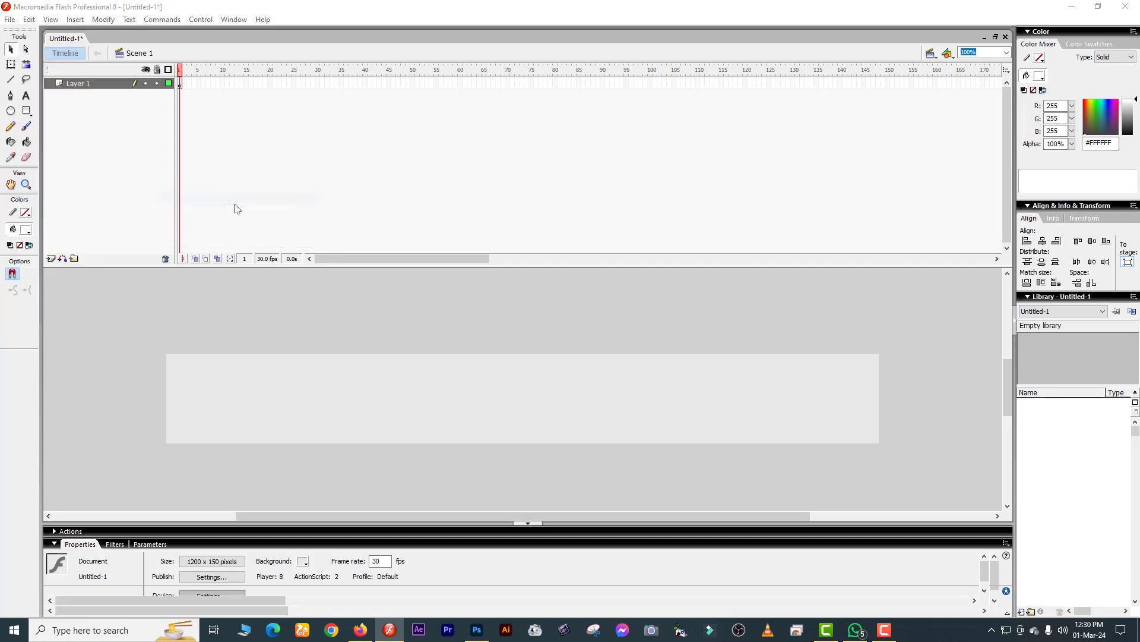
click(362, 140)
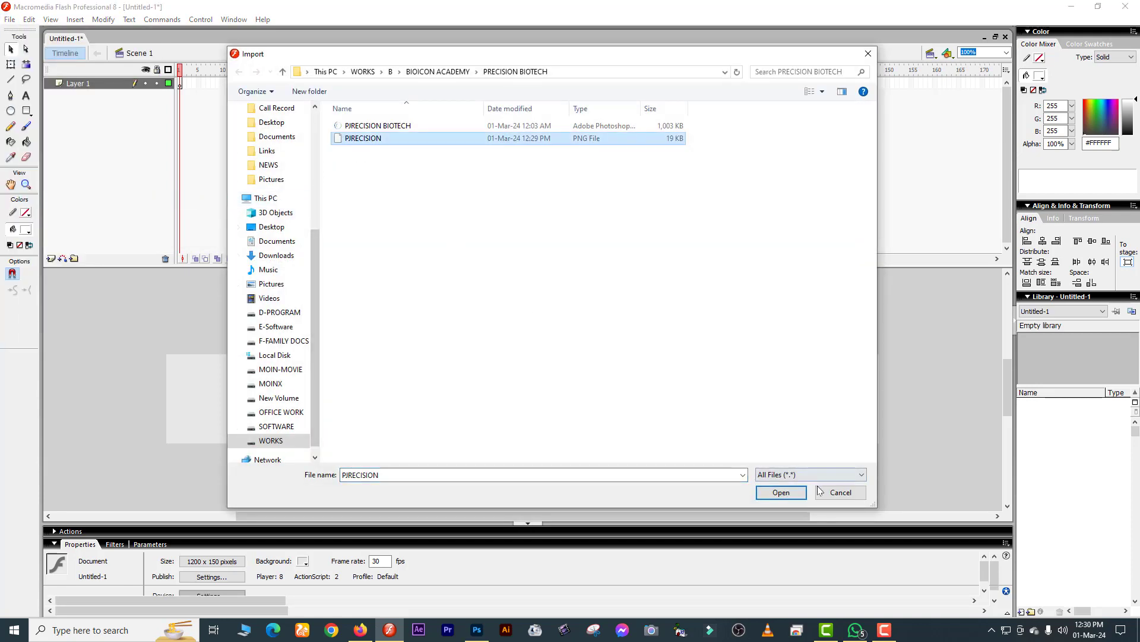
click(784, 492)
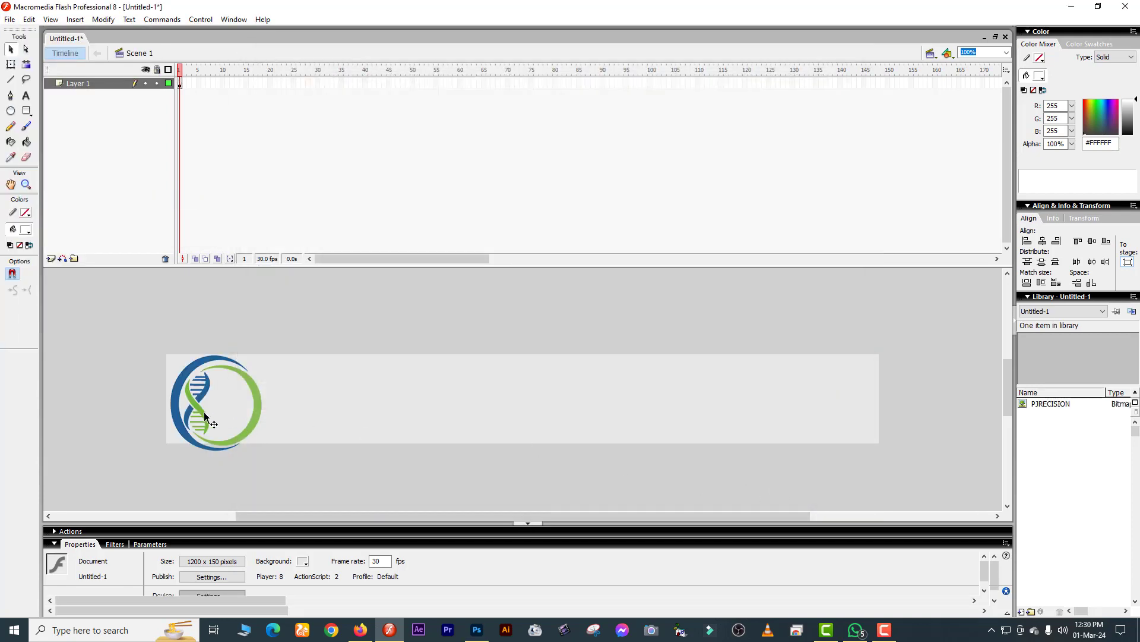
click(210, 414)
click(146, 439)
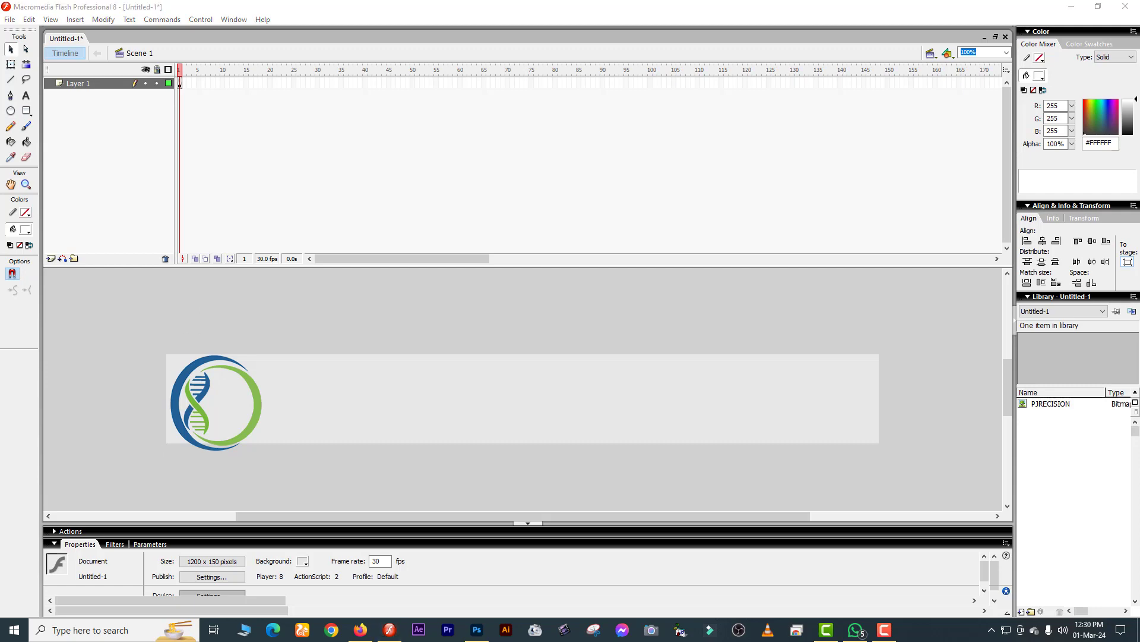
mouse_move(480, 369)
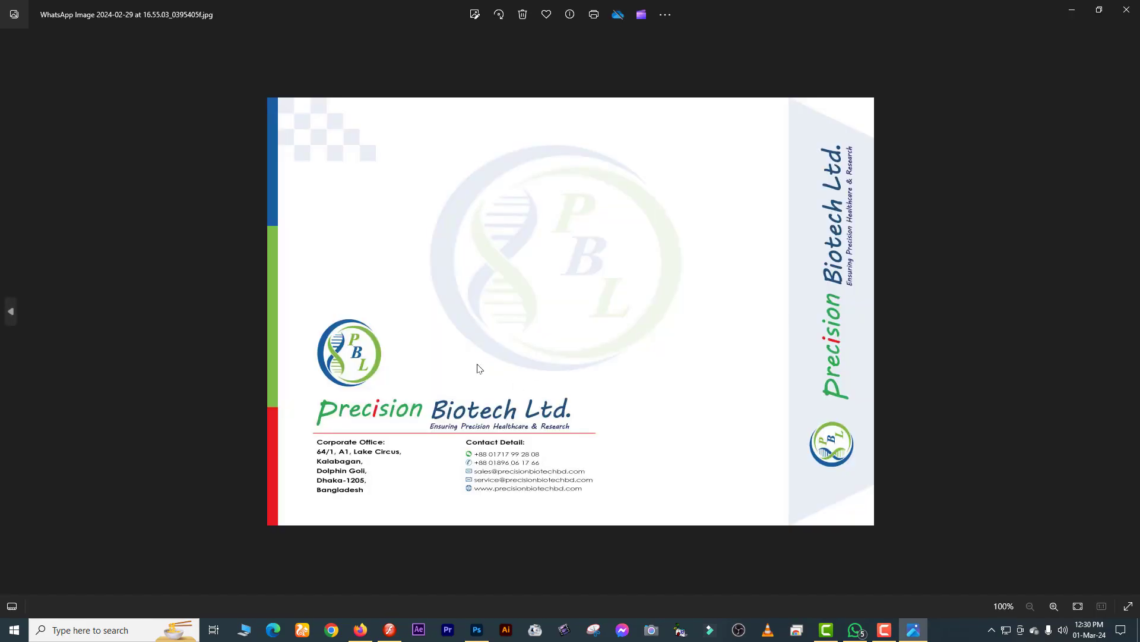
scroll(331, 373, up, 2)
scroll(237, 372, up, 2)
scroll(149, 369, up, 2)
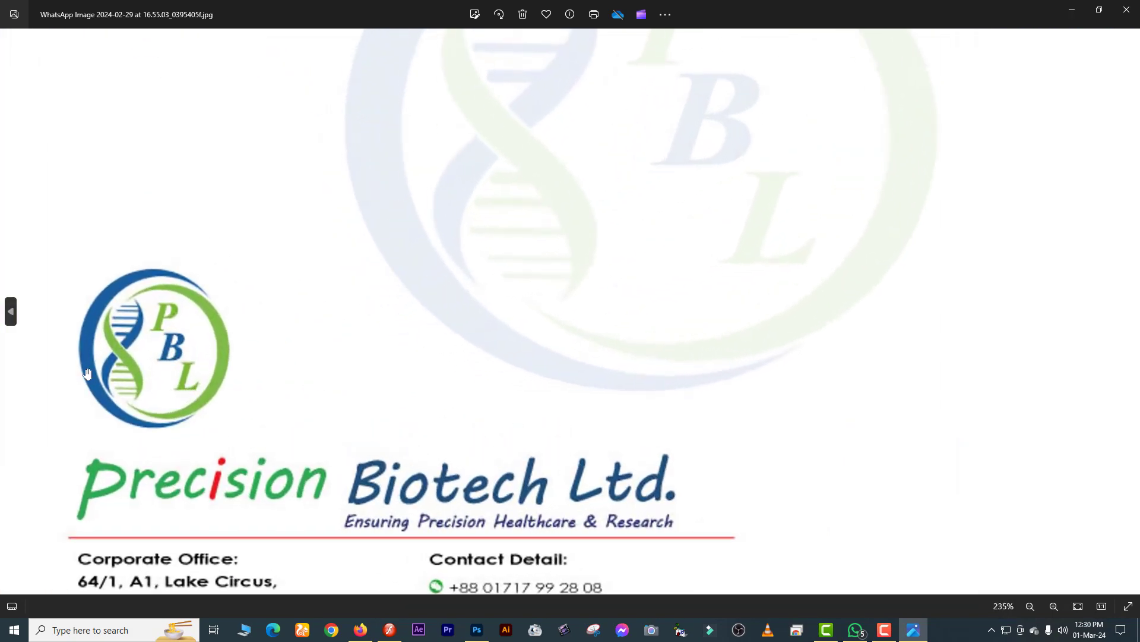
scroll(95, 369, up, 1)
scroll(117, 368, up, 2)
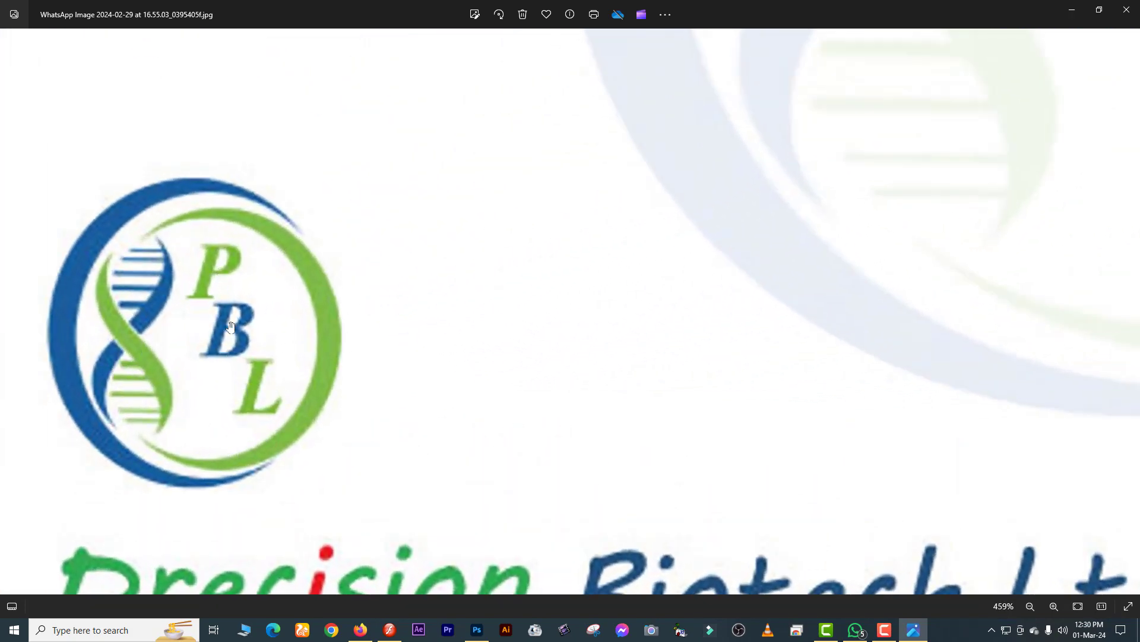
scroll(778, 229, down, 5)
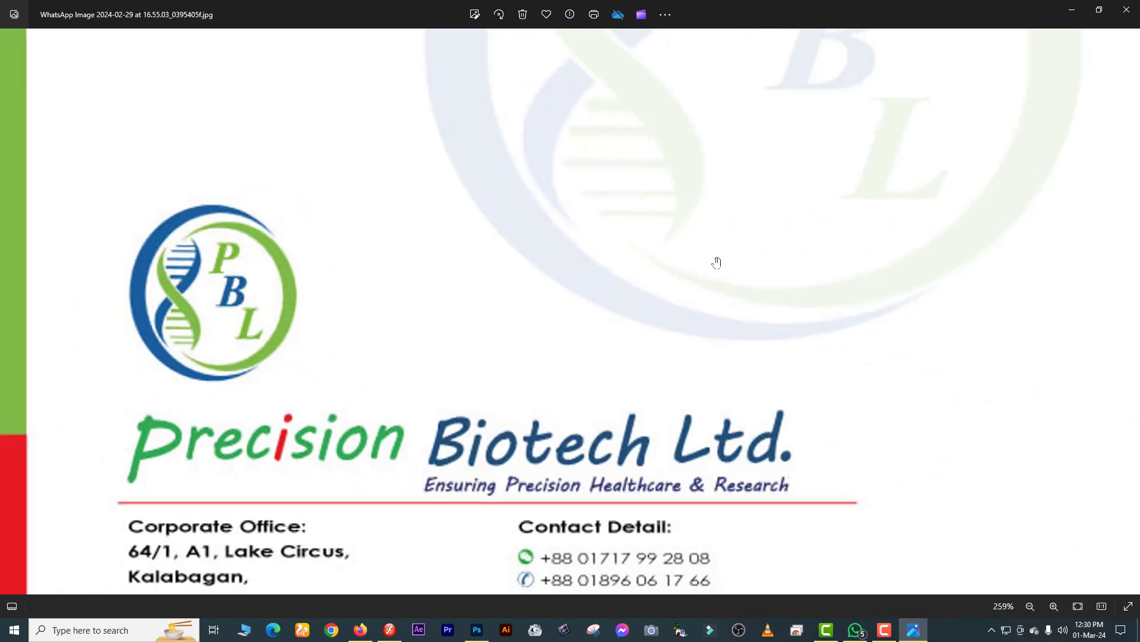
scroll(715, 260, down, 2)
scroll(695, 270, down, 2)
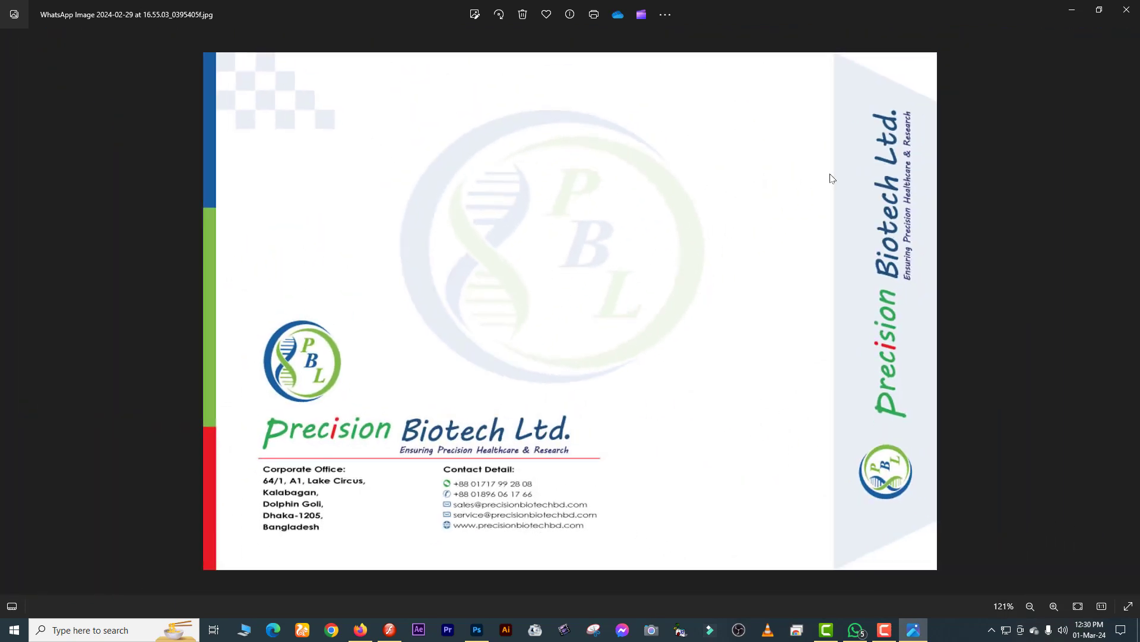
click(1071, 13)
Step: Set the document size to 220 × 200 pixels with a white background, framing the logo
click(184, 384)
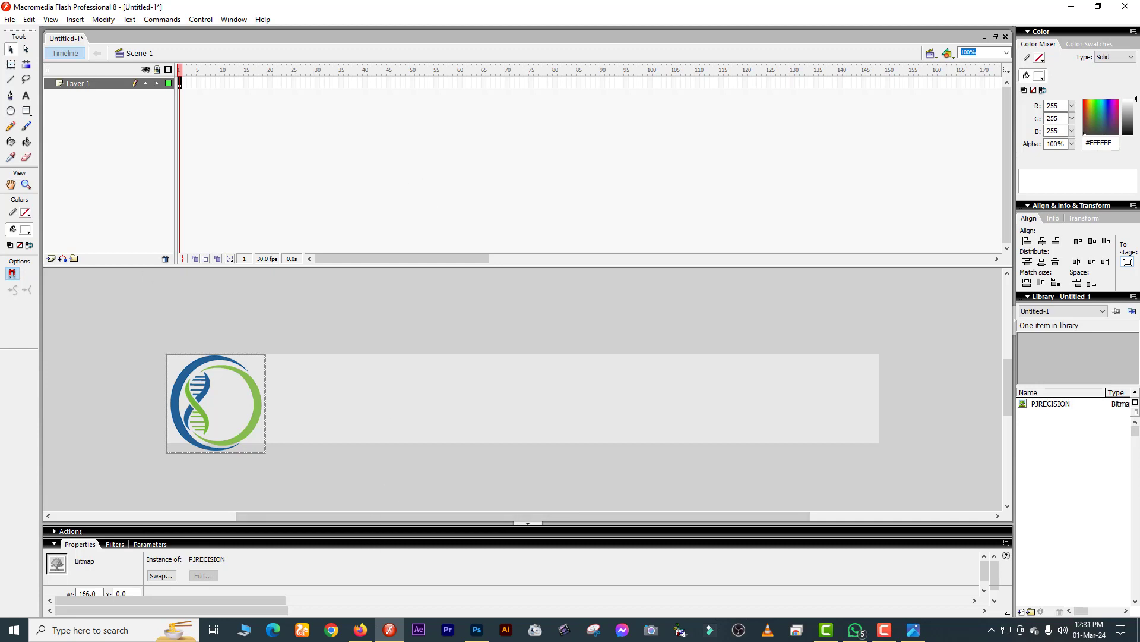
key(Escape)
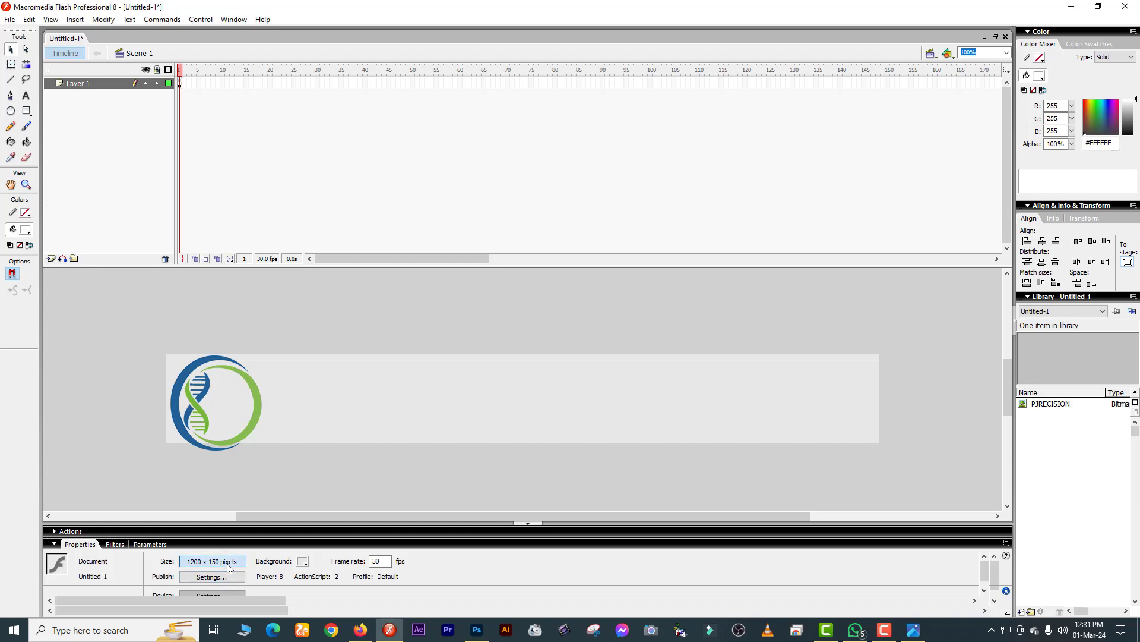
click(231, 560)
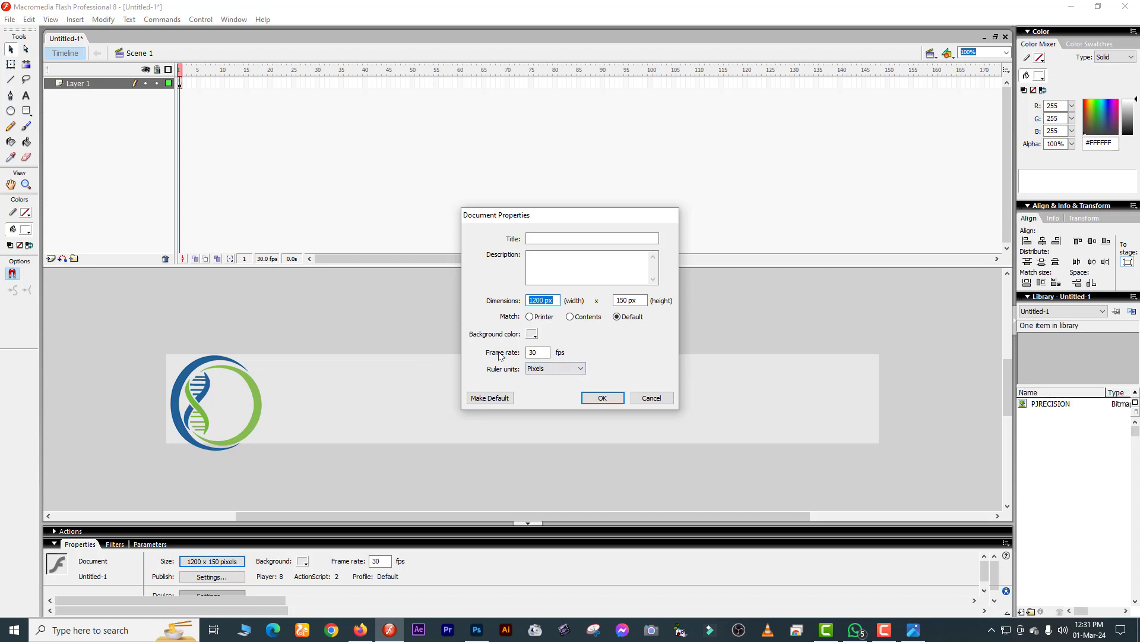
text(220)
key(Tab)
text(2)
click(532, 334)
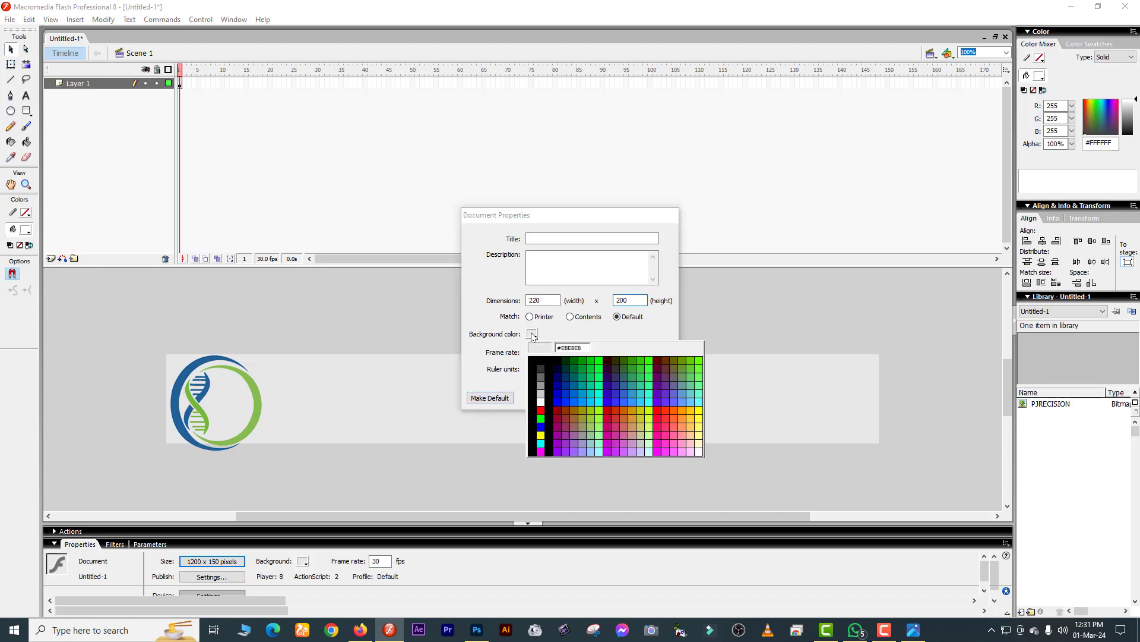
click(541, 401)
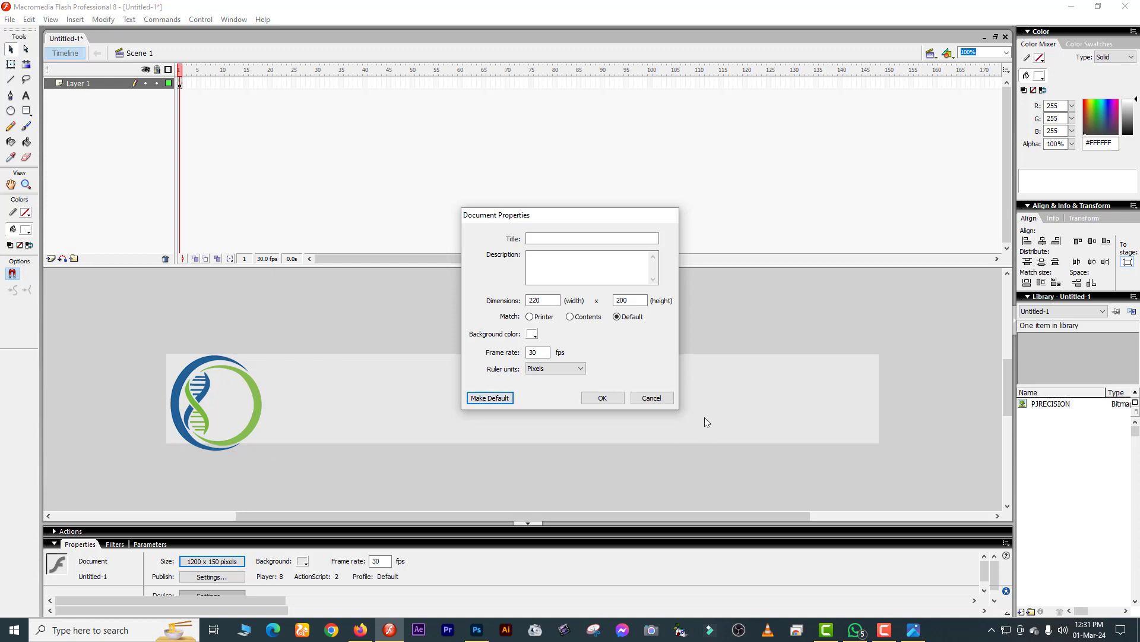
click(615, 401)
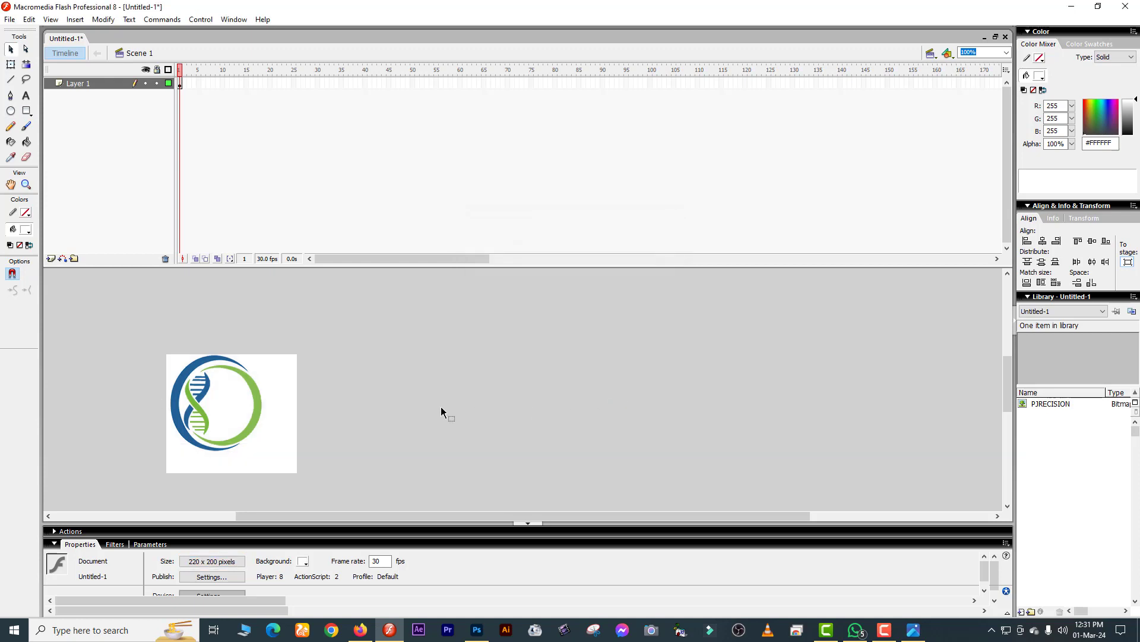
Step: Centre the DNA logo bitmap on the stage
click(190, 395)
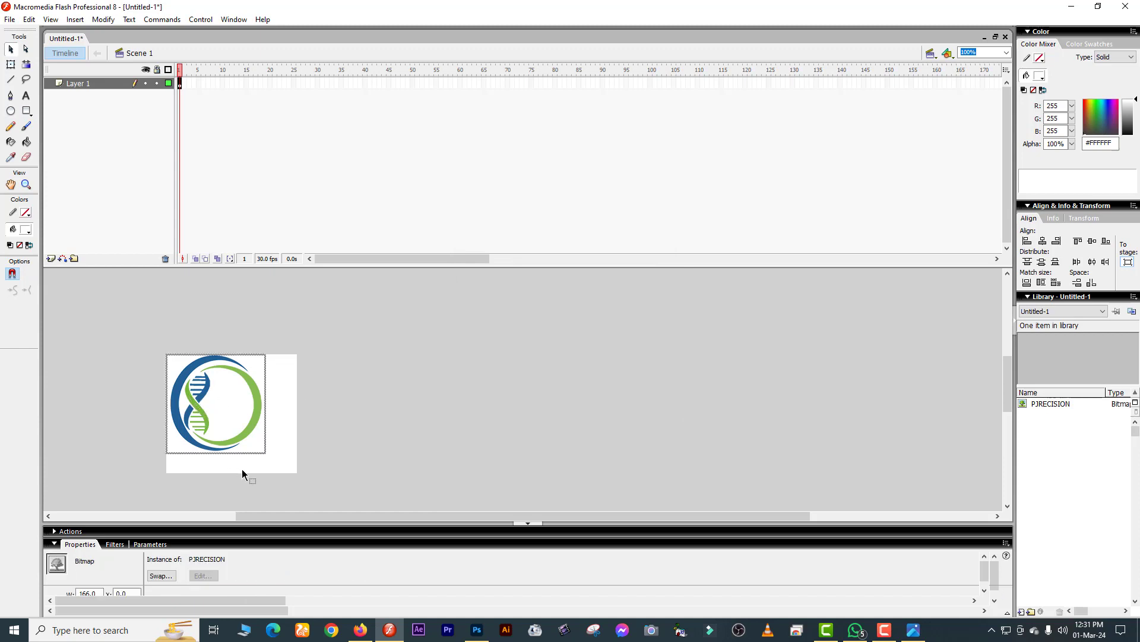
drag(188, 397, 206, 405)
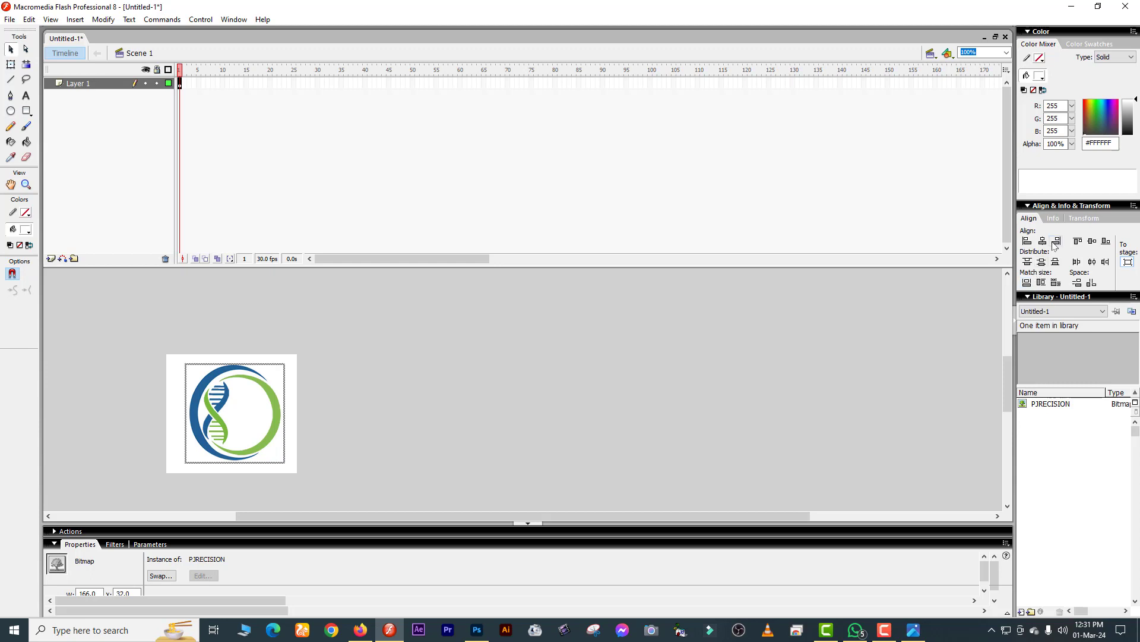
click(1079, 242)
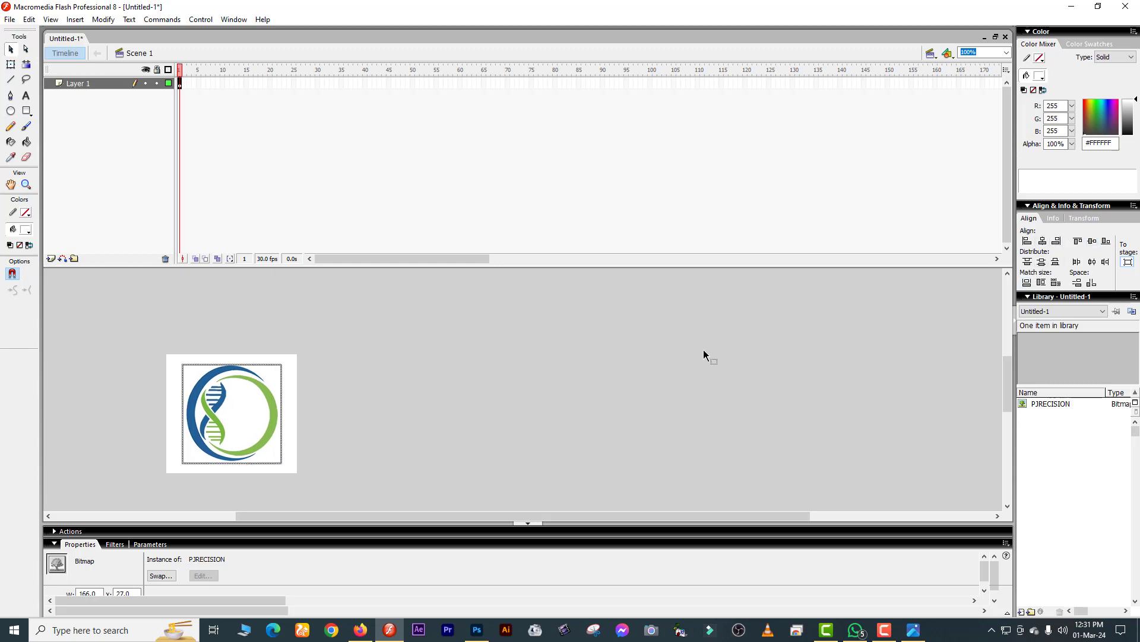
click(415, 386)
Step: Zoom the stage to 200% and insert a new layer above the logo layer
text(200)
key(Return)
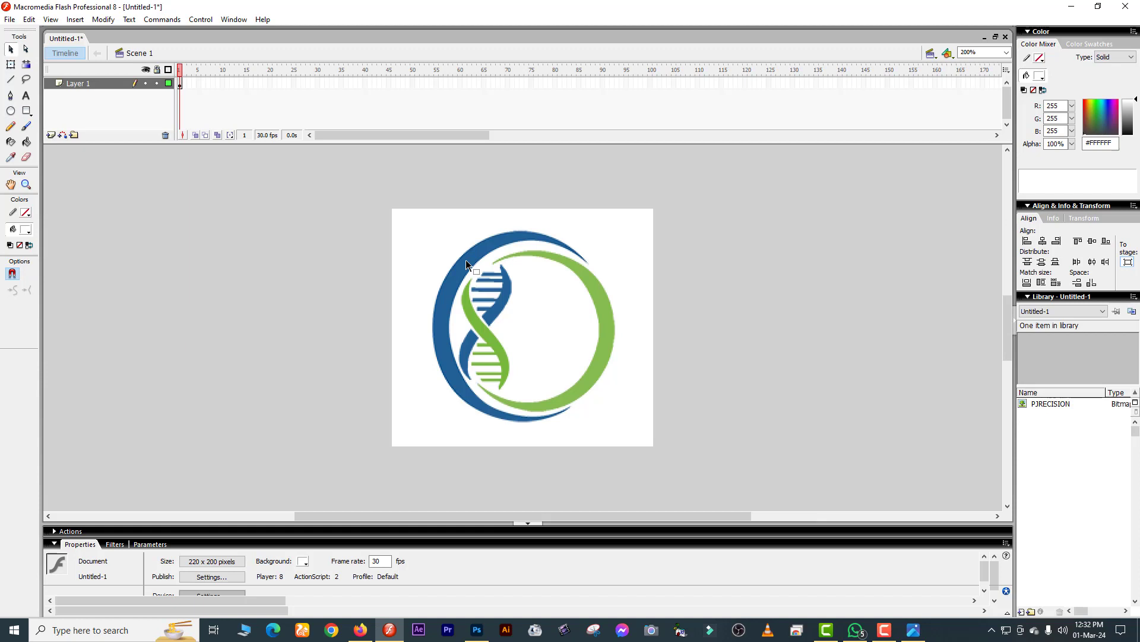
key(ctrl+equal)
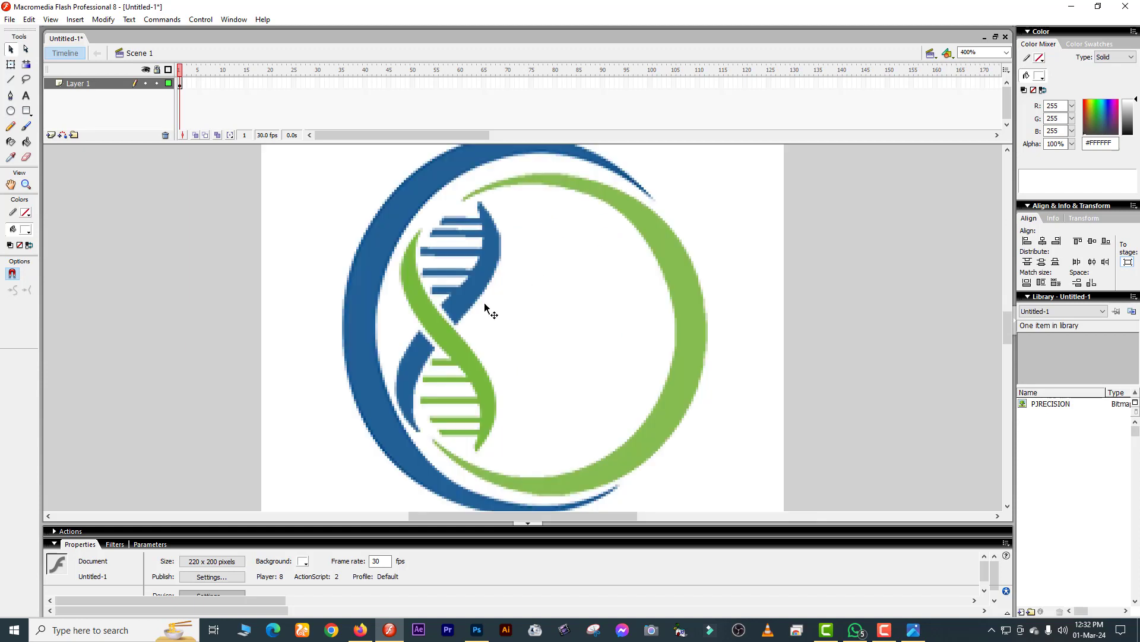
key(ctrl+minus)
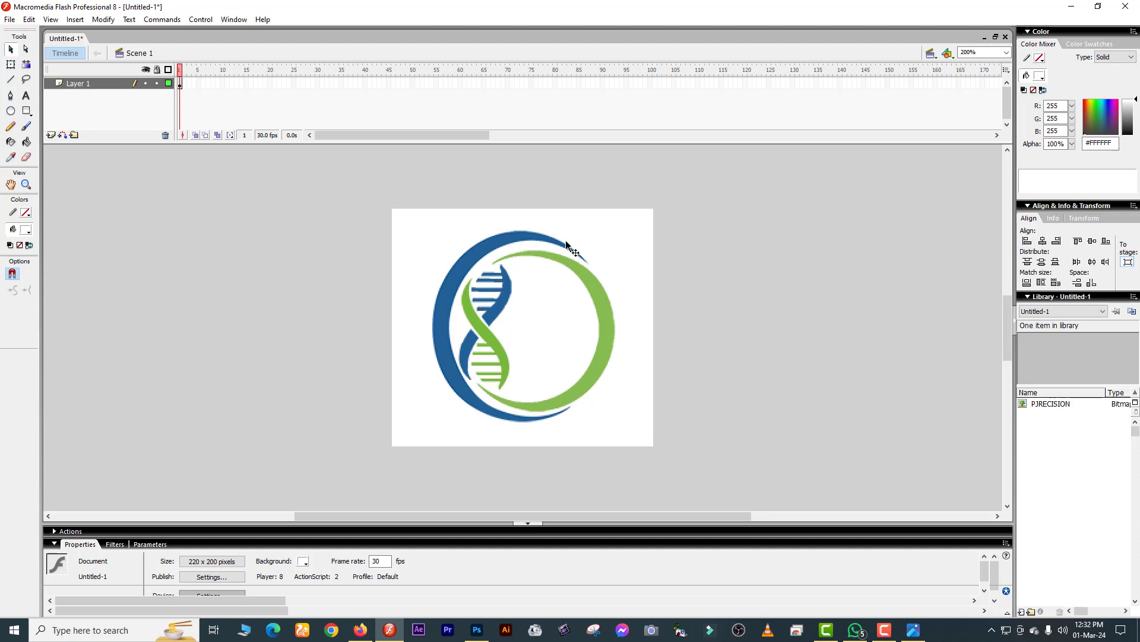
click(51, 135)
Step: Lock the logo layer and draw an unfilled blue oval outline around the logo on the new layer
click(157, 95)
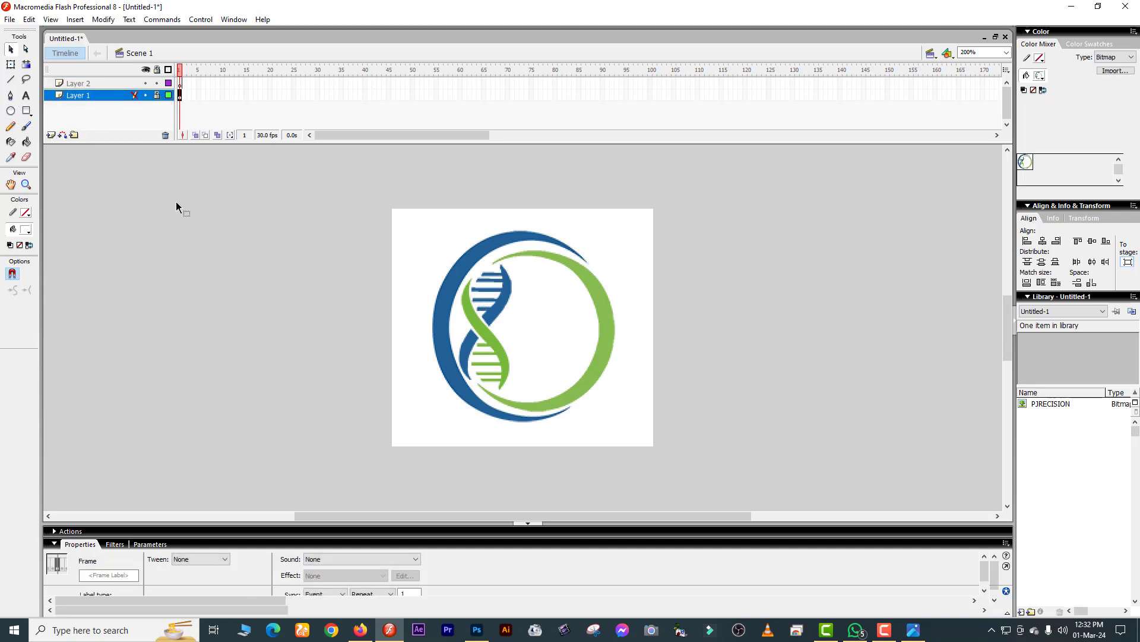
click(78, 83)
click(11, 110)
click(26, 230)
click(443, 333)
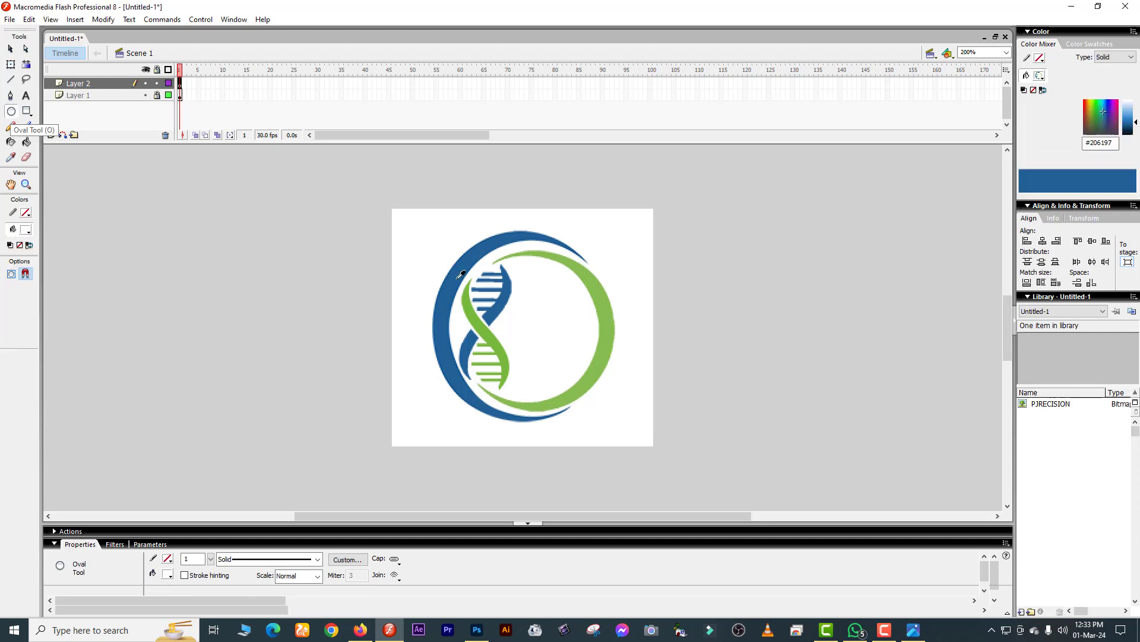
click(25, 212)
click(458, 256)
click(28, 236)
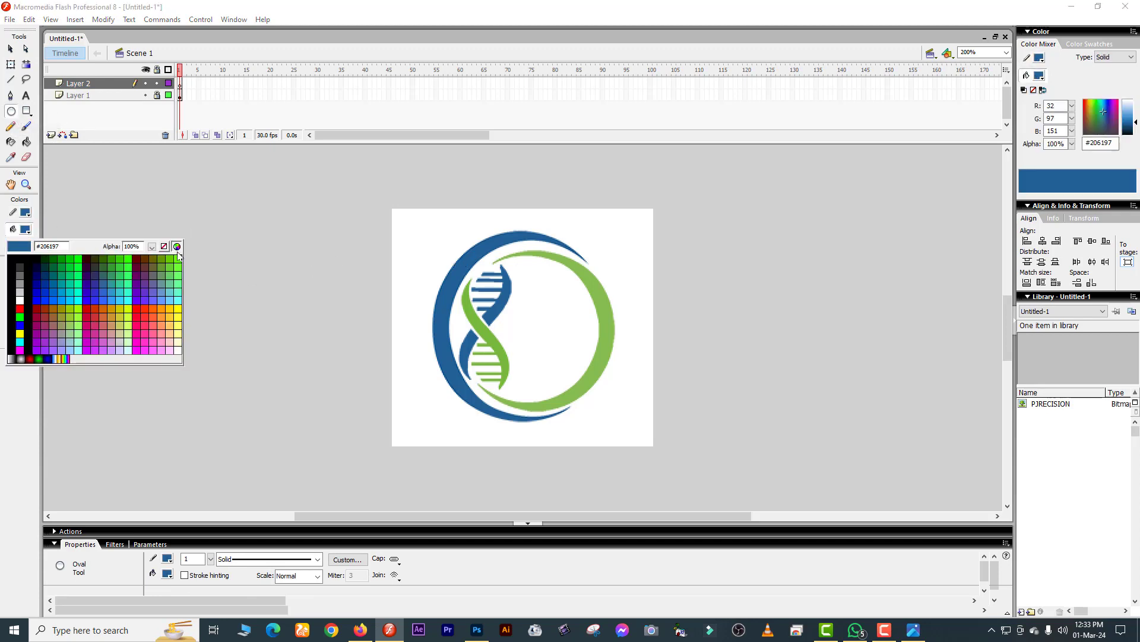
click(174, 244)
drag(434, 229, 621, 419)
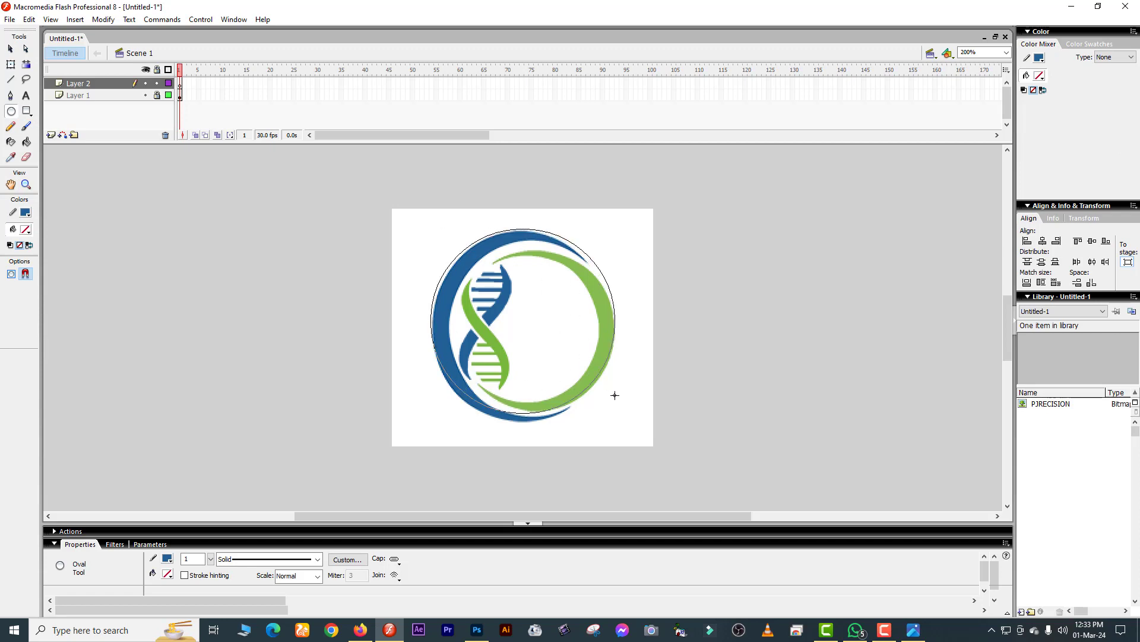
Step: Select the oval, zoom to 400% and shrink it with Free Transform toward the outer ring
key(v)
double_click(621, 323)
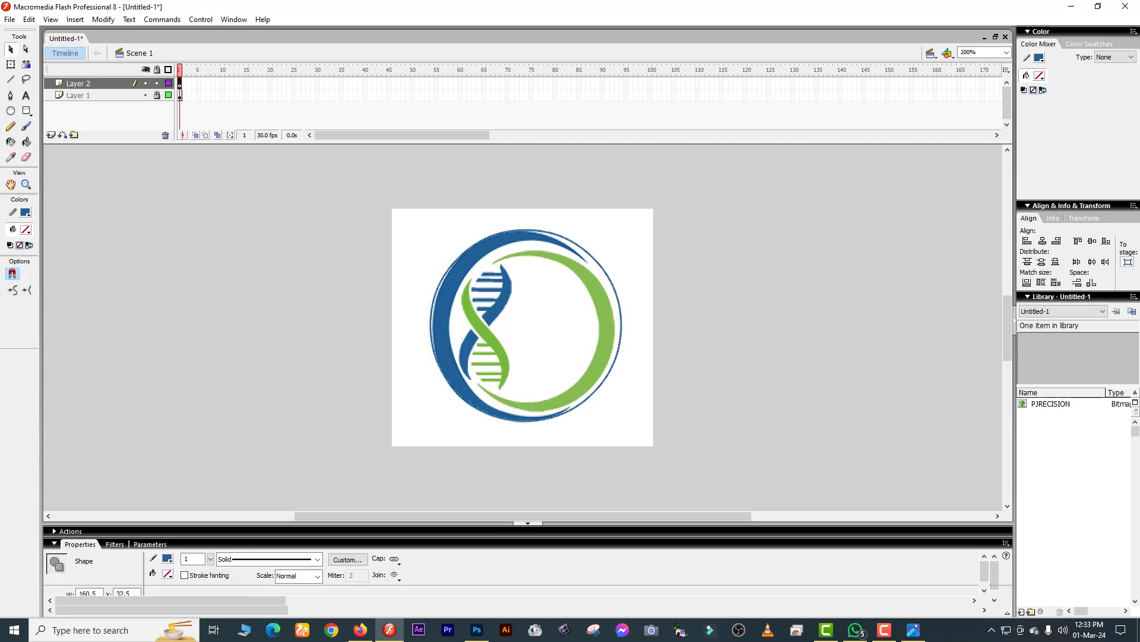
click(599, 277)
double_click(621, 297)
click(11, 64)
key(ctrl+equal)
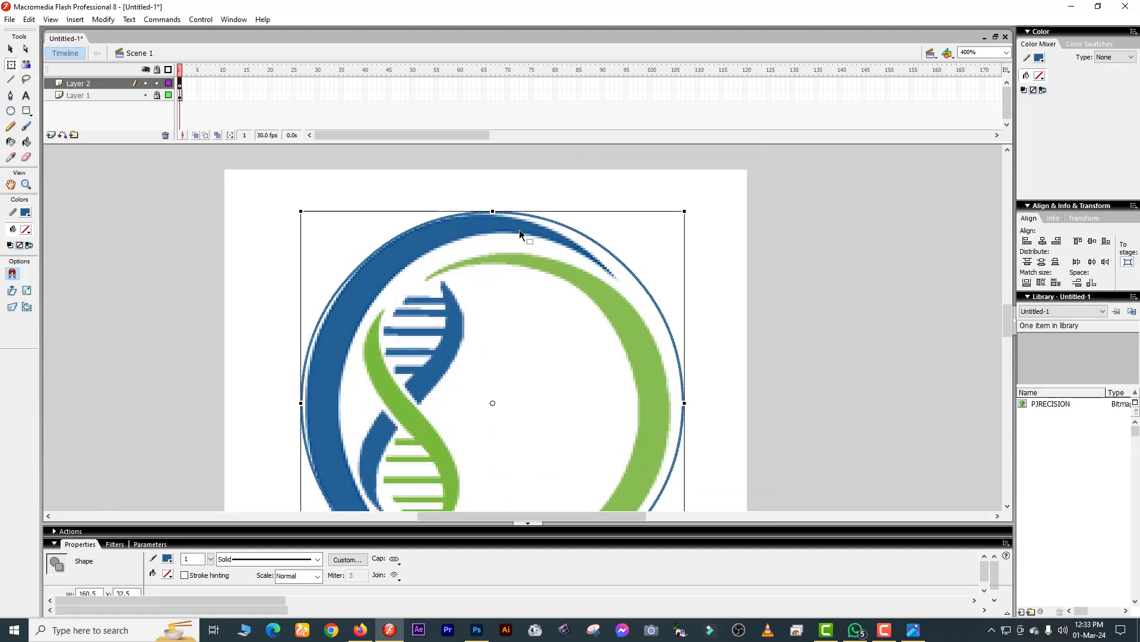
drag(684, 211, 662, 210)
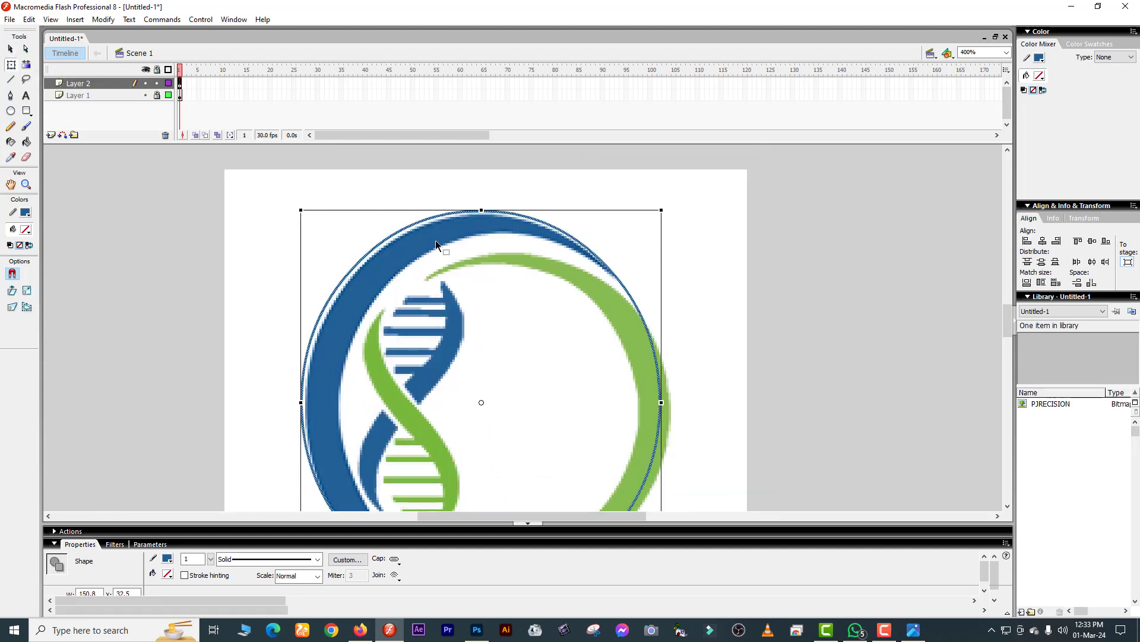
drag(303, 403, 310, 403)
scroll(386, 437, down, 3)
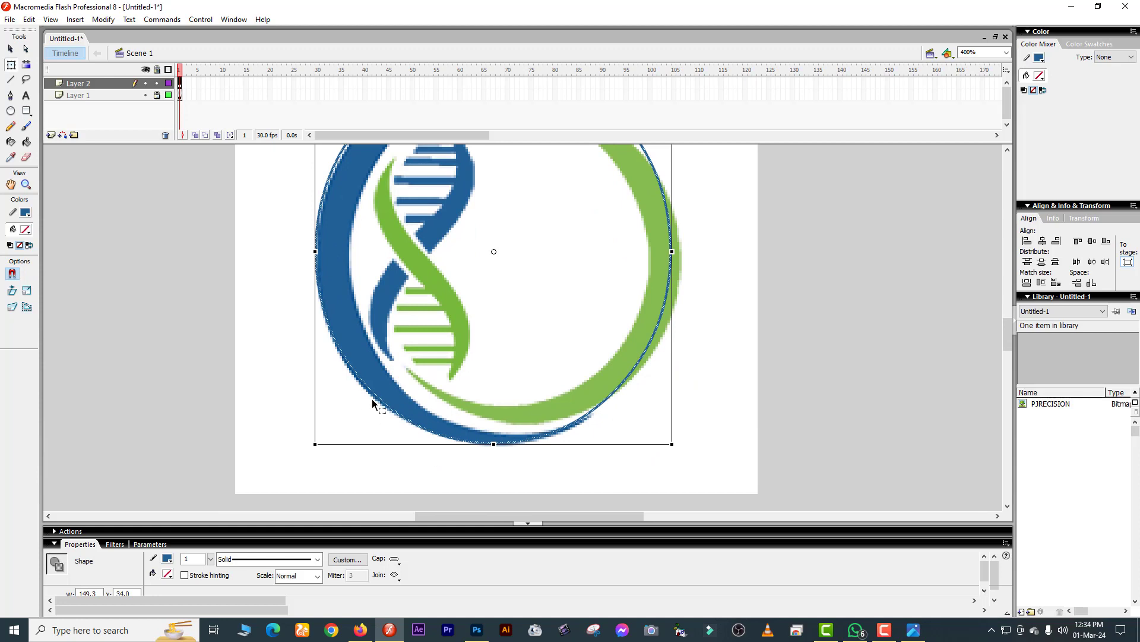
Step: Stretch the oval outline to fit the logo's blue ring, undoing accidental reshapes
click(625, 419)
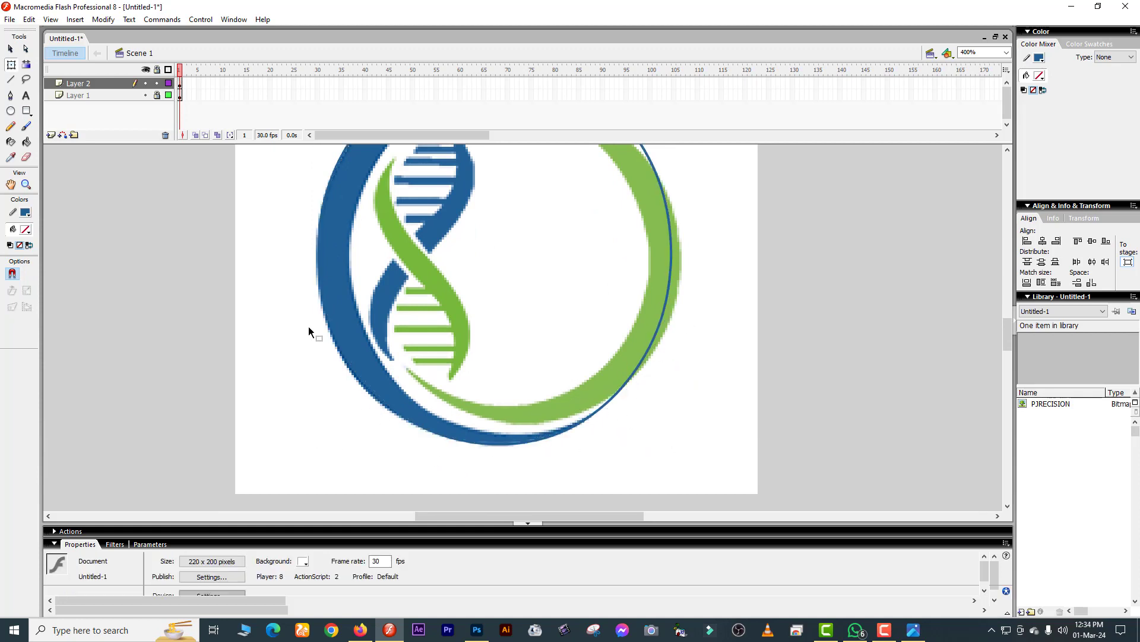
click(654, 340)
mouse_move(654, 339)
mouse_down()
mouse_move(674, 328)
mouse_move(894, 376)
mouse_up()
key(ctrl+z)
drag(328, 312, 749, 361)
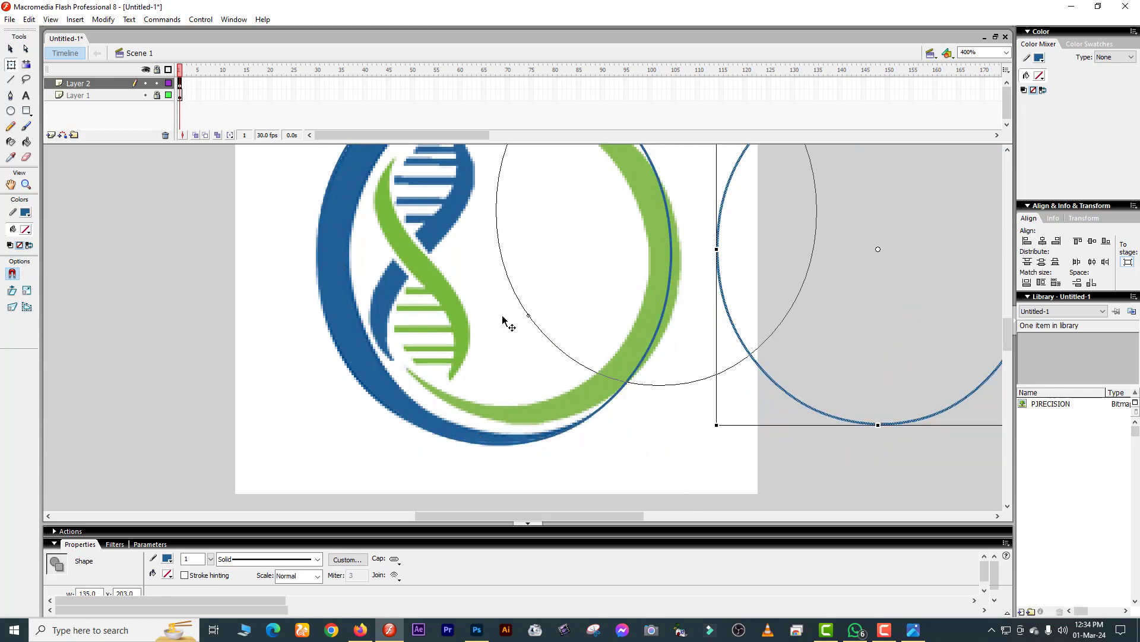
key(ctrl+z)
scroll(557, 244, up, 2)
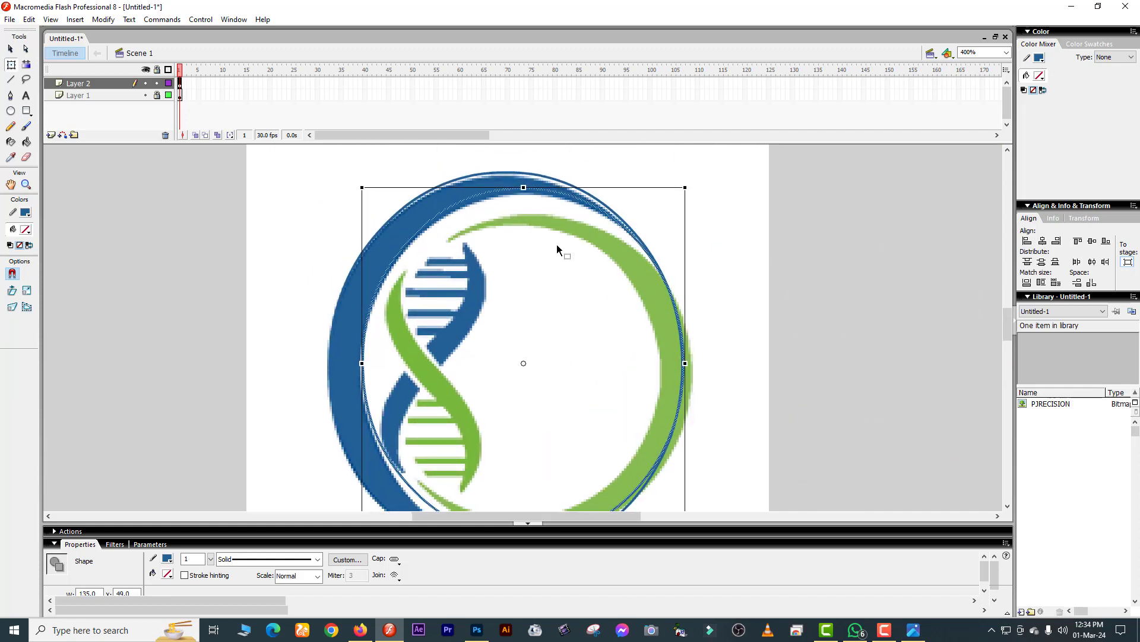
scroll(401, 283, down, 2)
drag(413, 271, 408, 272)
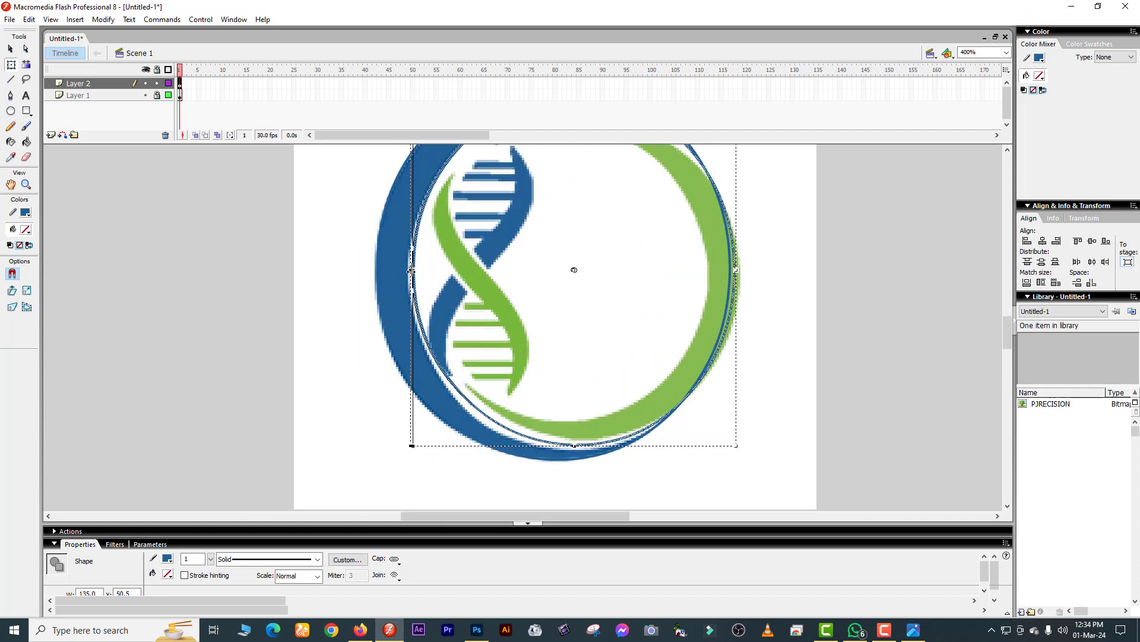
drag(575, 445, 573, 451)
Step: Delete the stray blue arc along the green ring and hide the logo layer
click(750, 402)
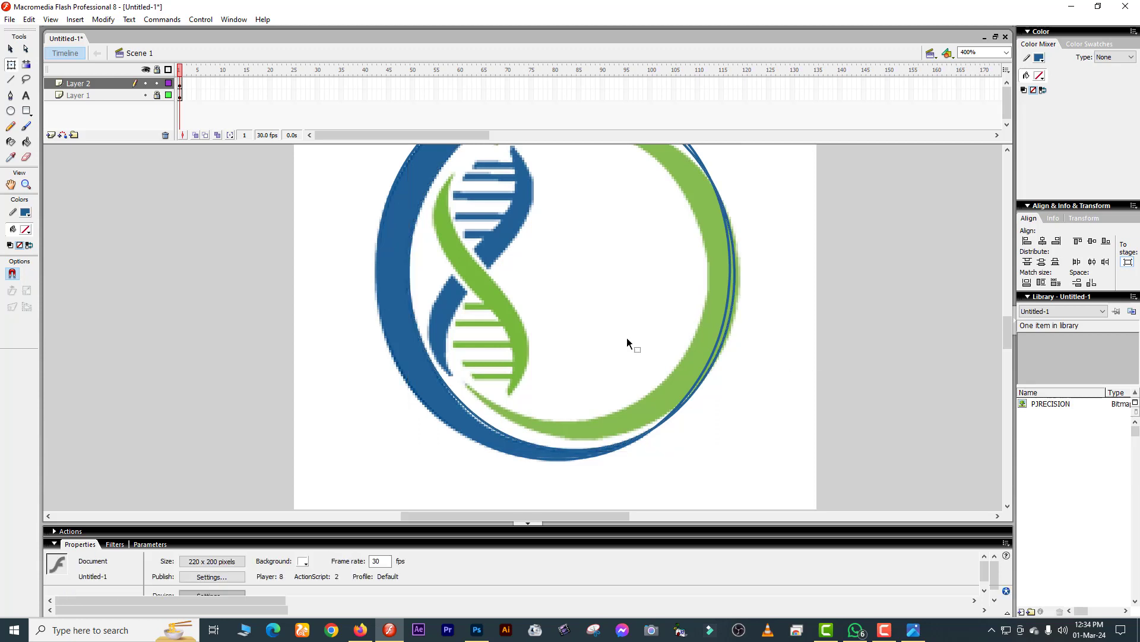
click(726, 251)
key(Delete)
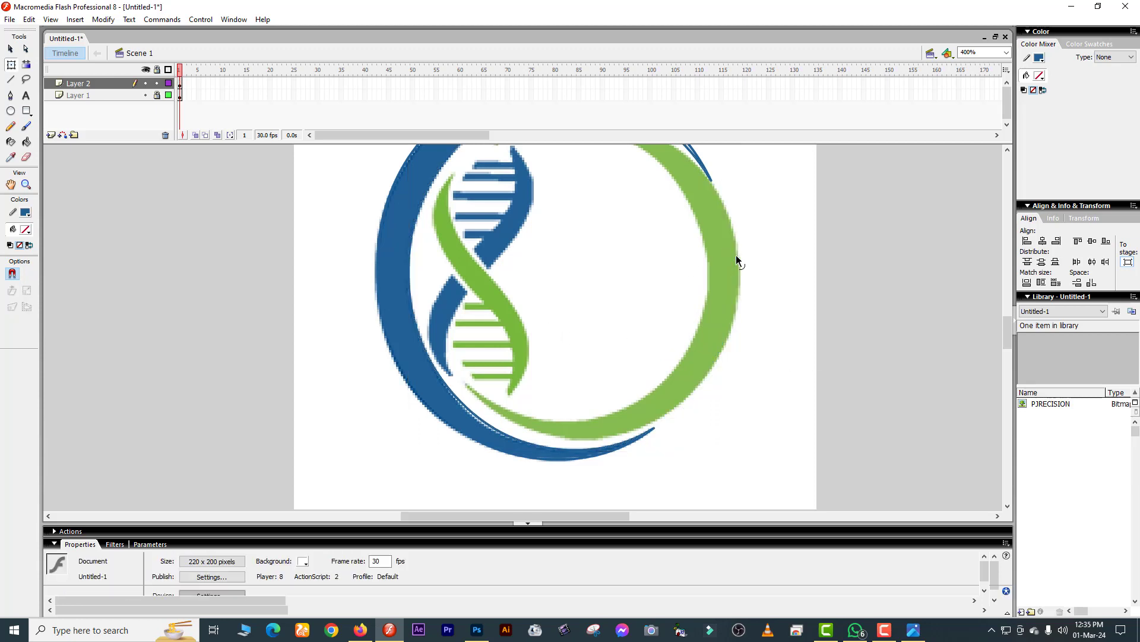
click(146, 95)
drag(497, 275, 553, 275)
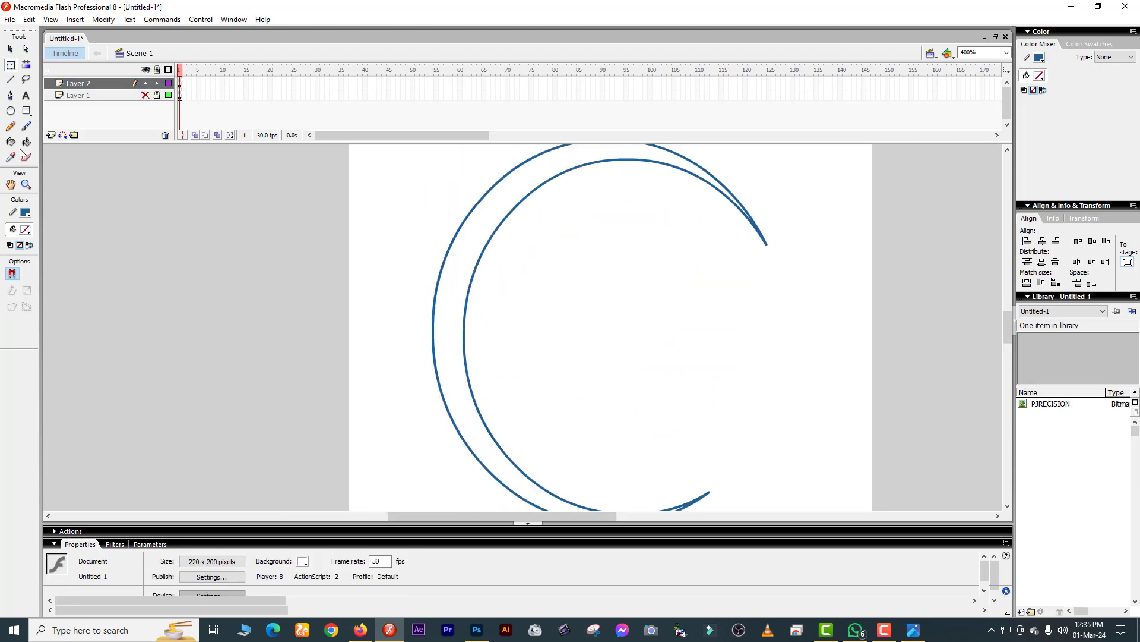
Step: Fill the gap between the two arcs with #206197 blue using the Paint Bucket
drag(451, 306, 491, 371)
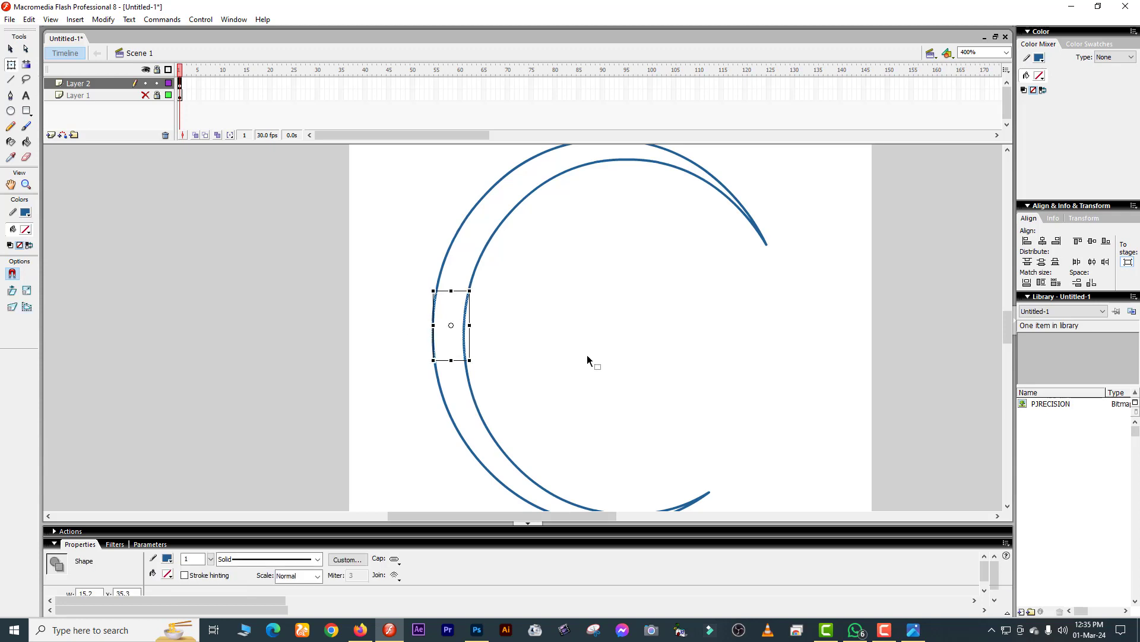
click(570, 332)
key(v)
click(26, 141)
click(462, 276)
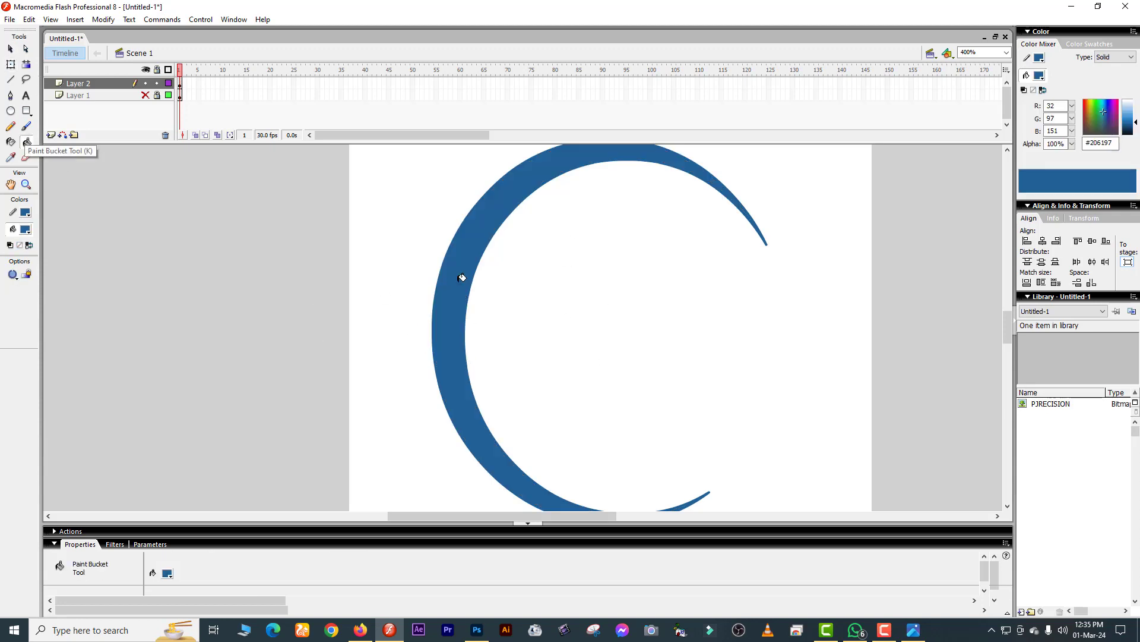
click(10, 48)
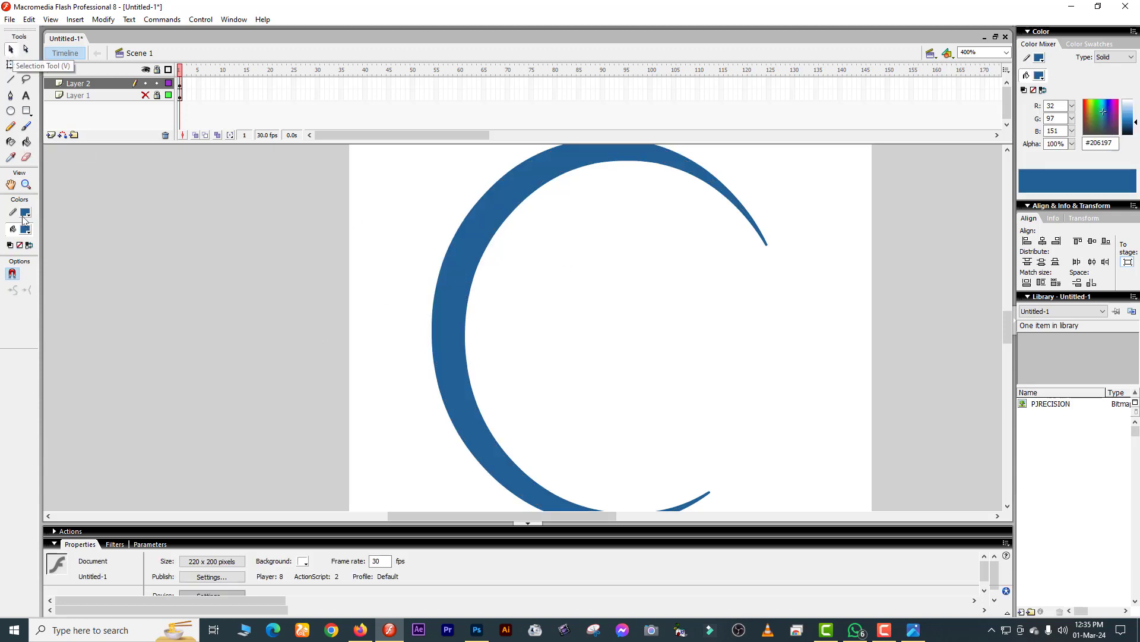
Step: Select the filled crescent's outline strokes
click(458, 283)
key(Delete)
key(ctrl+z)
key(Escape)
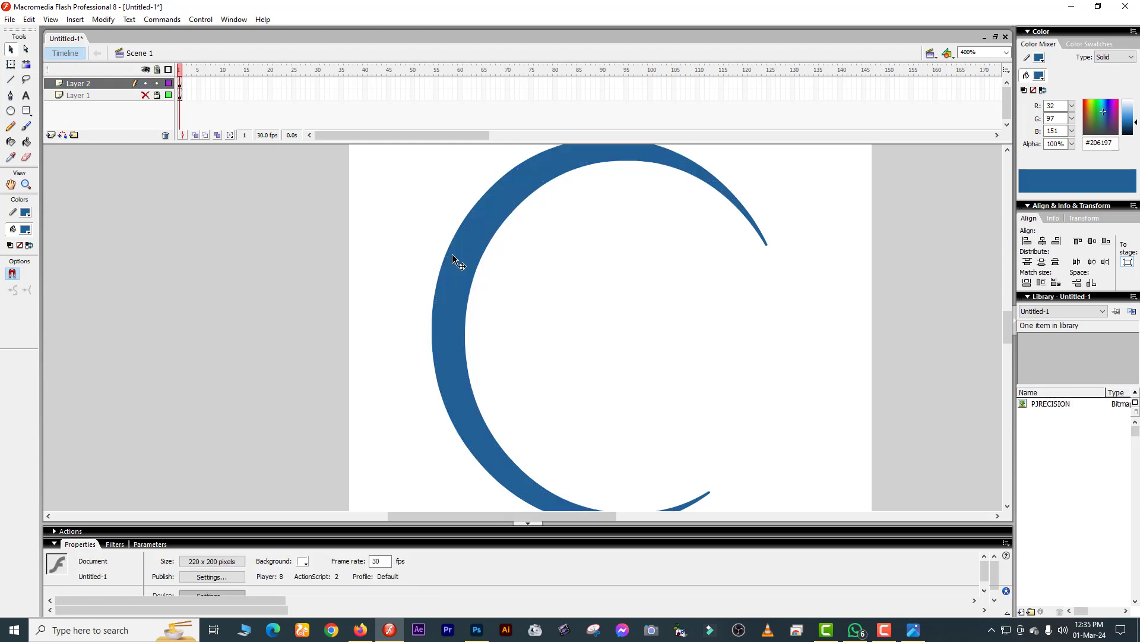
click(453, 255)
click(469, 308)
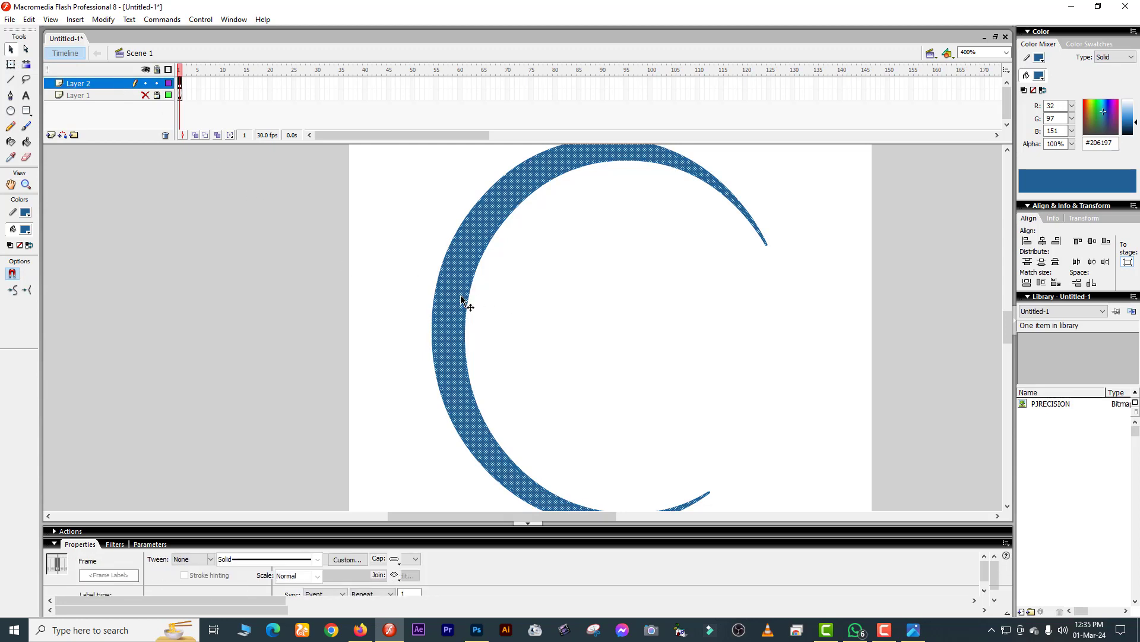
Step: Alt-drag a duplicate of the blue crescent off to the right
click(488, 359)
drag(568, 352, 365, 349)
click(78, 84)
click(145, 95)
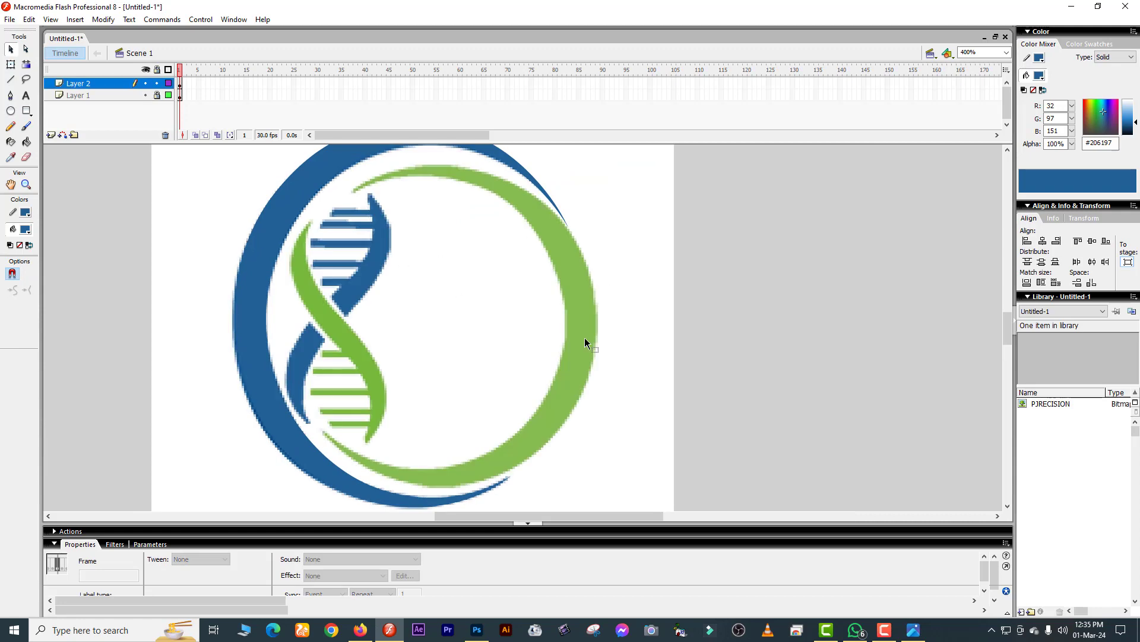
click(146, 95)
alt+drag(277, 299, 668, 312)
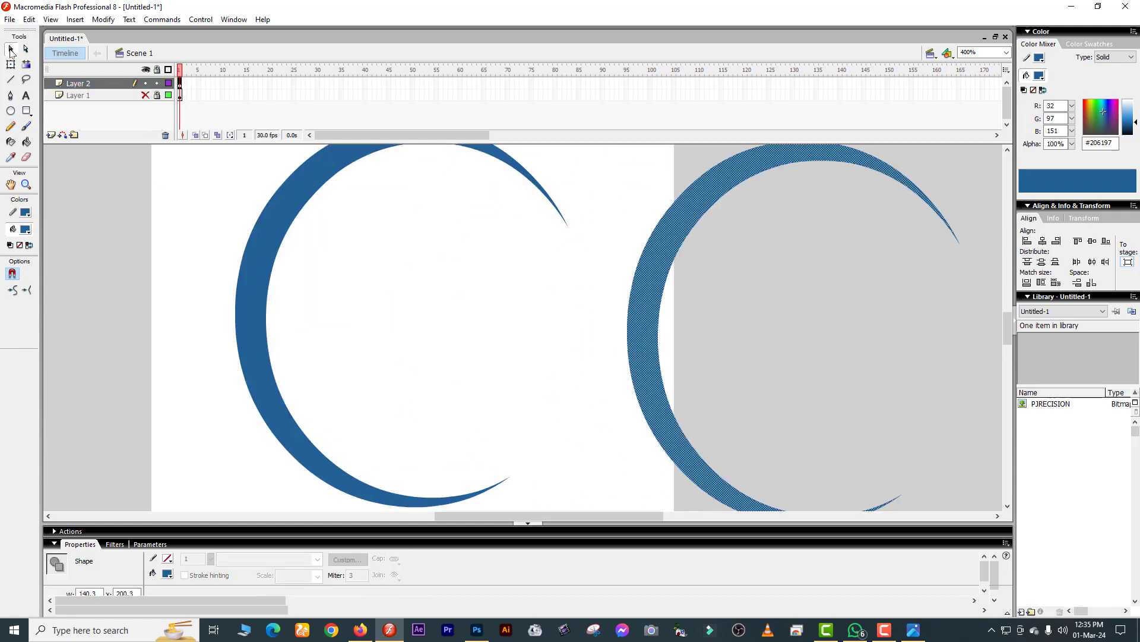
Step: Shrink the duplicate crescent with Free Transform and flip it to face left
key(q)
drag(570, 186, 630, 262)
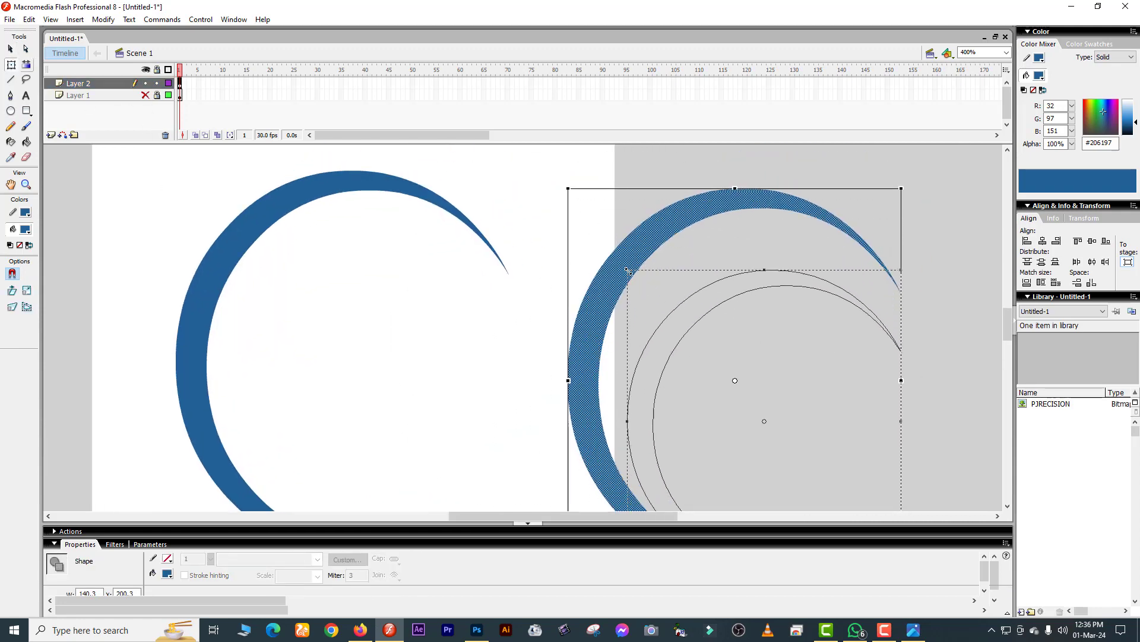
drag(665, 348, 480, 243)
right_click(480, 244)
key(Escape)
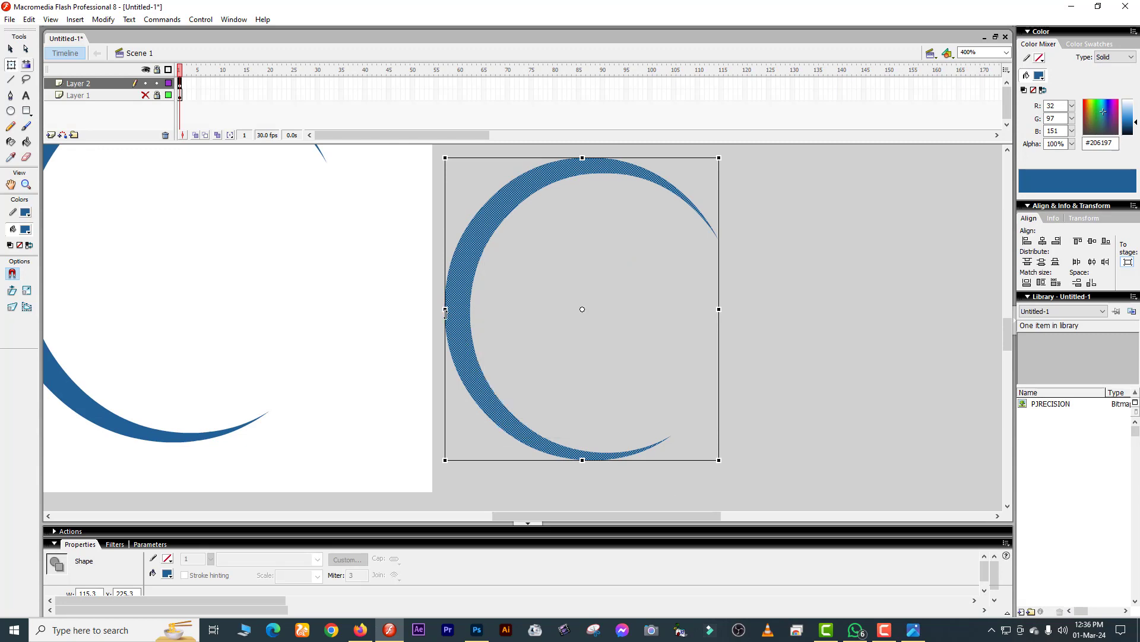
mouse_move(719, 309)
mouse_down()
mouse_move(674, 312)
mouse_move(724, 308)
mouse_up()
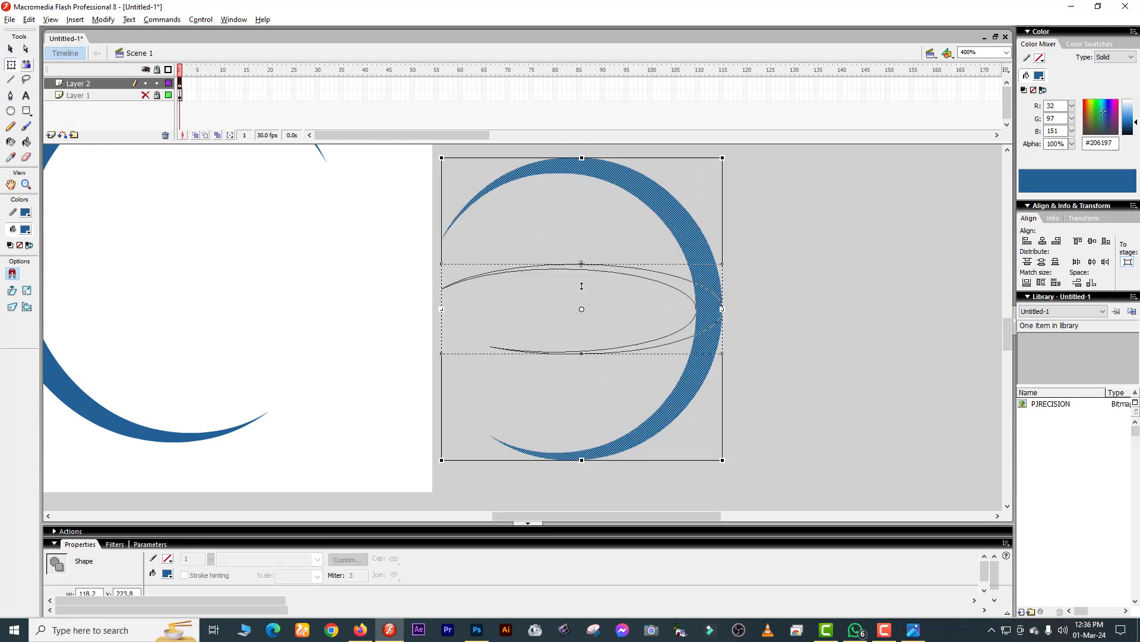
drag(582, 157, 582, 165)
Step: Rotate the flipped crescent and position it over the logo's green ring
click(145, 95)
drag(370, 262, 515, 339)
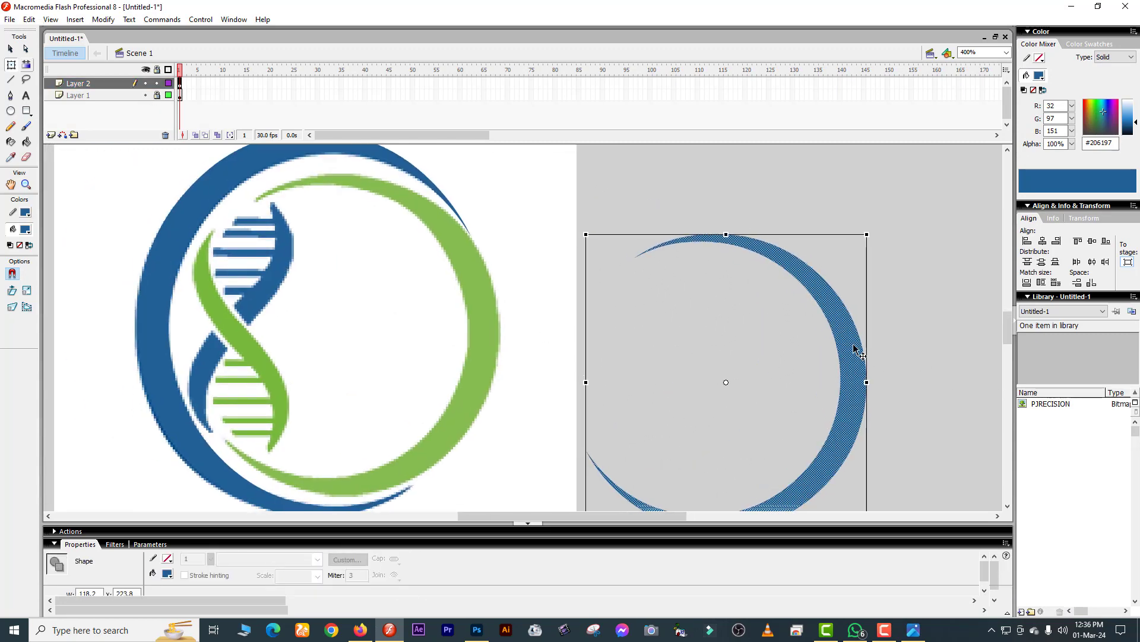
drag(873, 224, 859, 203)
drag(844, 340, 471, 289)
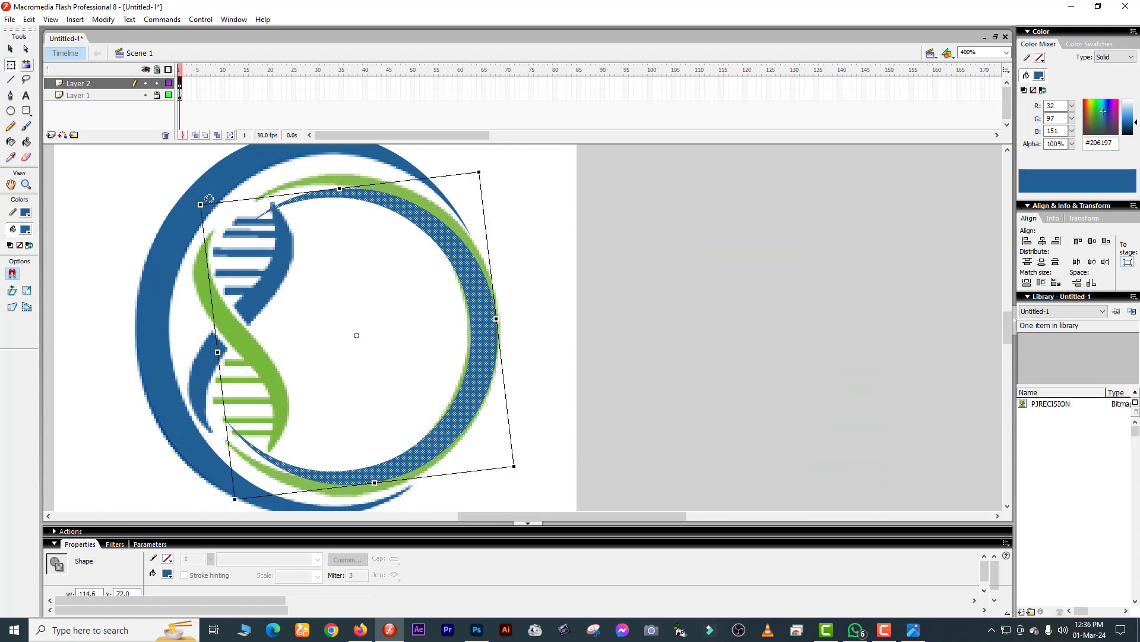
mouse_move(350, 321)
mouse_down()
mouse_move(479, 220)
mouse_move(419, 341)
mouse_move(591, 341)
mouse_up()
click(776, 360)
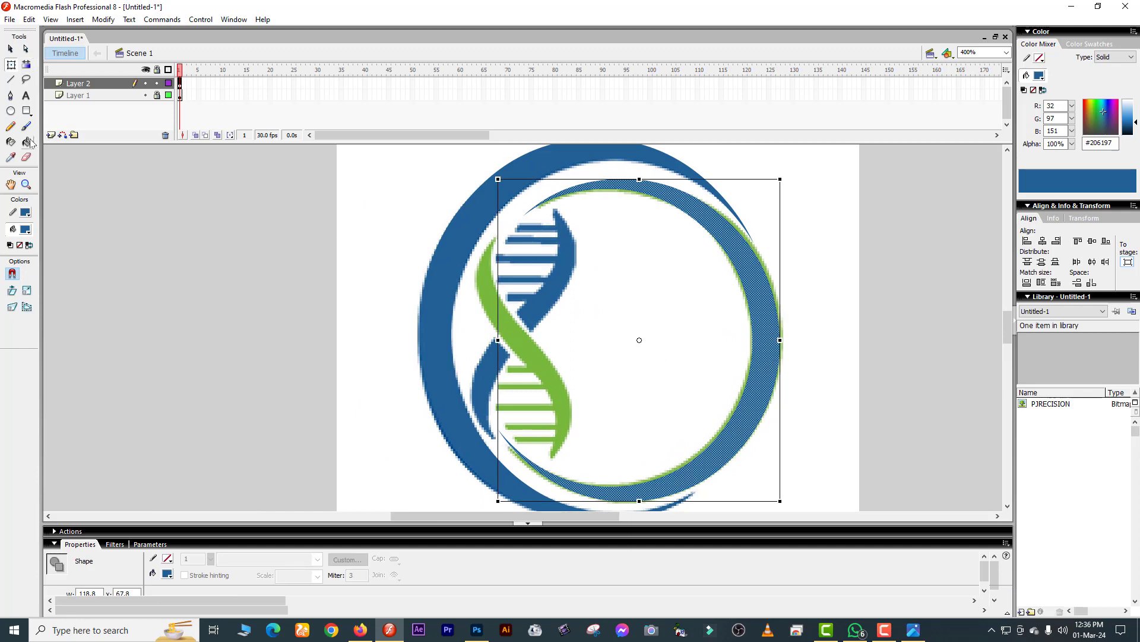
Step: Recolour the copied crescent green (#77B83C), sampled from the DNA strand
click(25, 212)
click(504, 303)
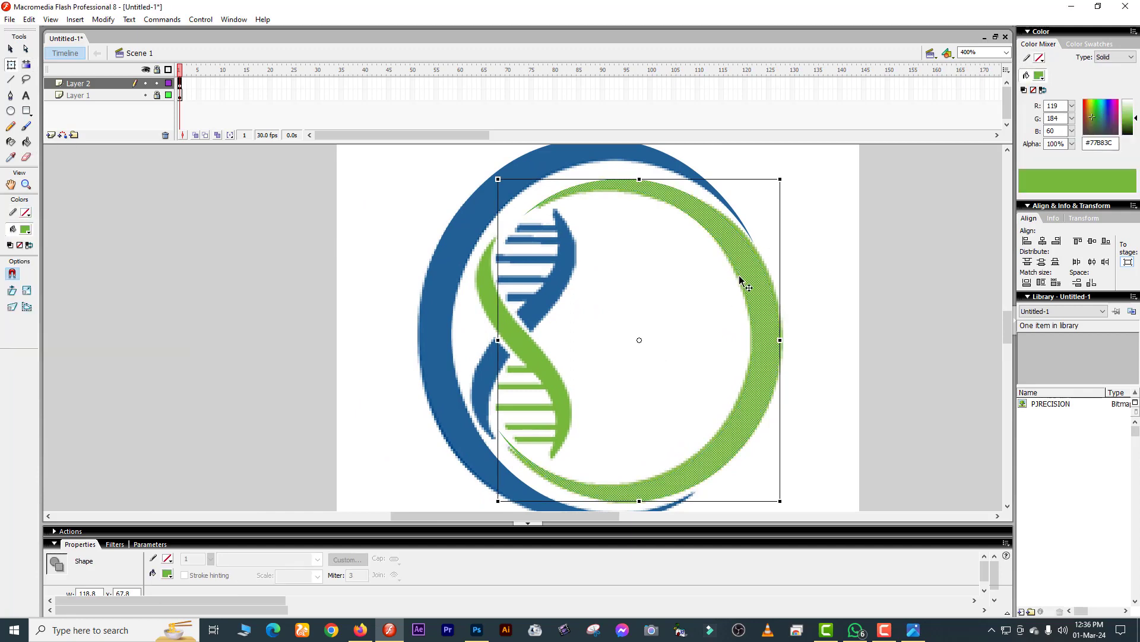
click(145, 95)
mouse_move(349, 404)
mouse_down()
mouse_move(283, 411)
mouse_move(287, 420)
mouse_up()
click(146, 95)
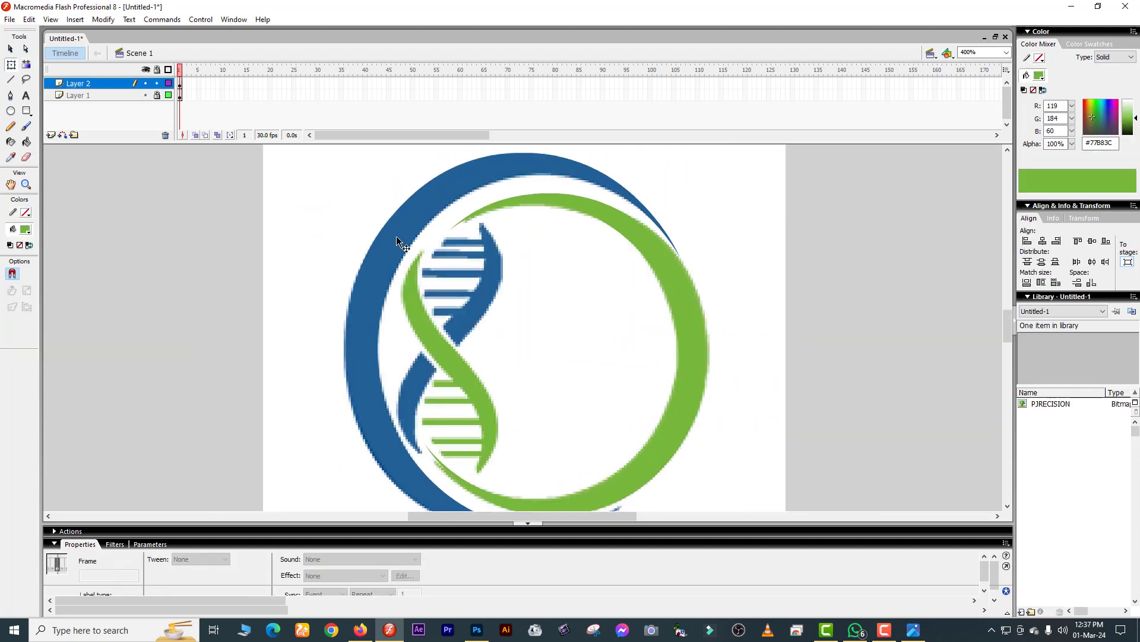
Step: Trace the outline of the long green DNA strand with the Pen Tool
click(360, 361)
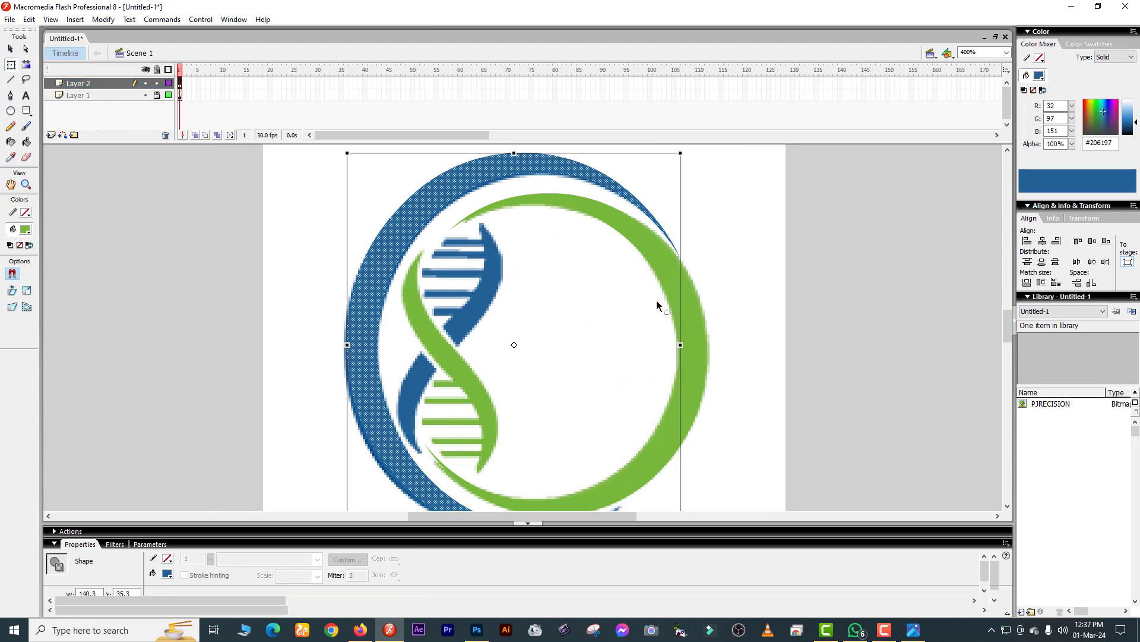
click(146, 95)
click(146, 95)
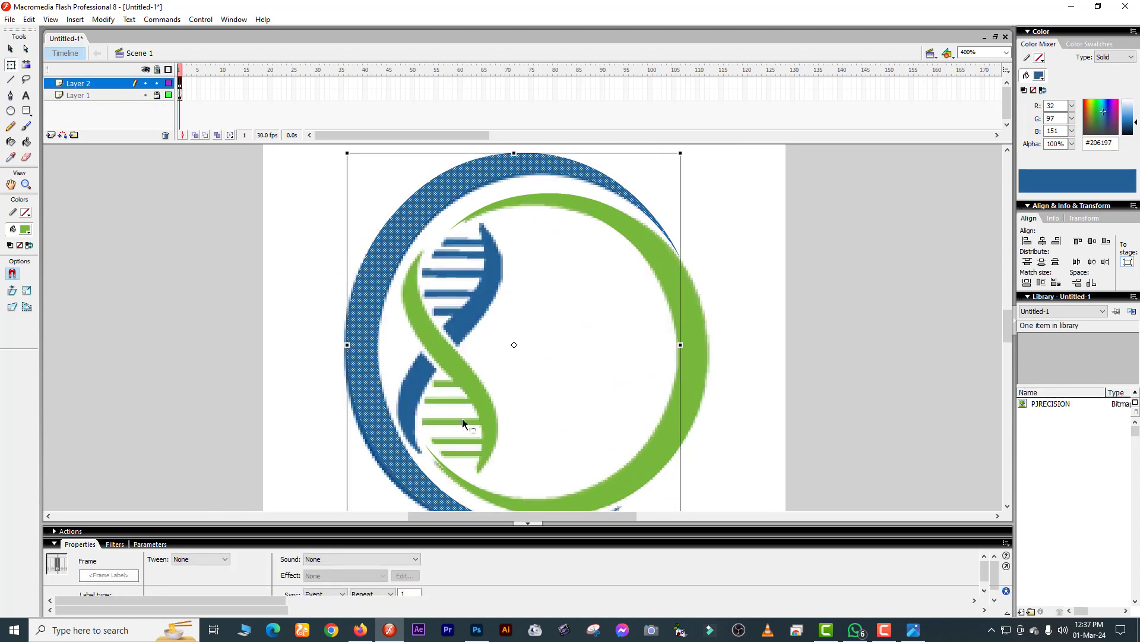
click(11, 96)
drag(436, 360, 472, 477)
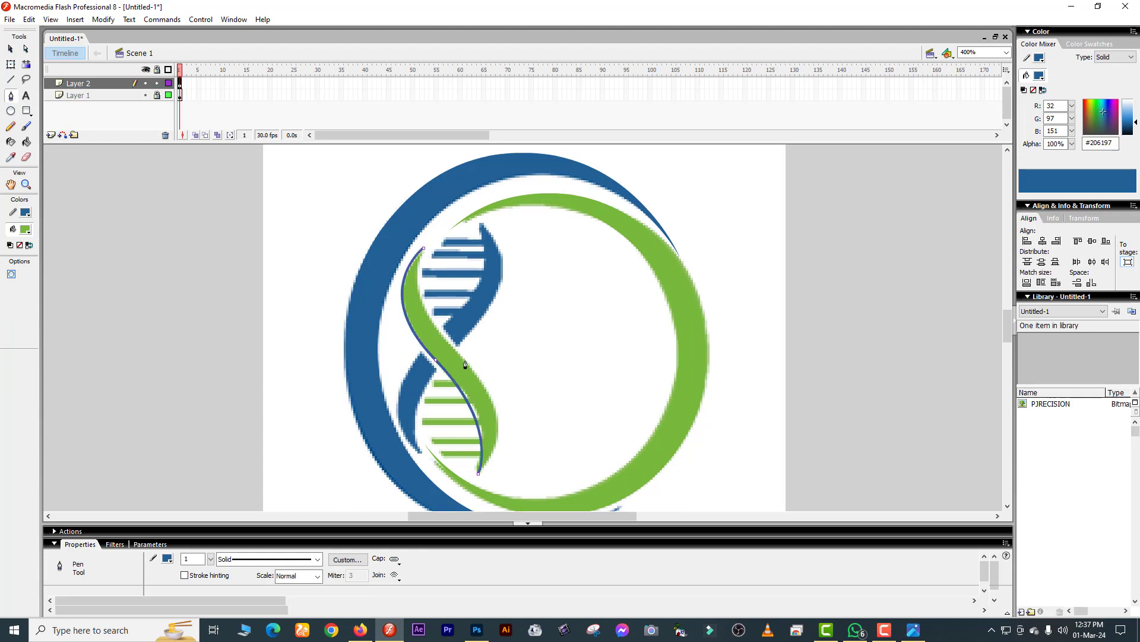
drag(405, 290, 407, 288)
drag(434, 227, 435, 226)
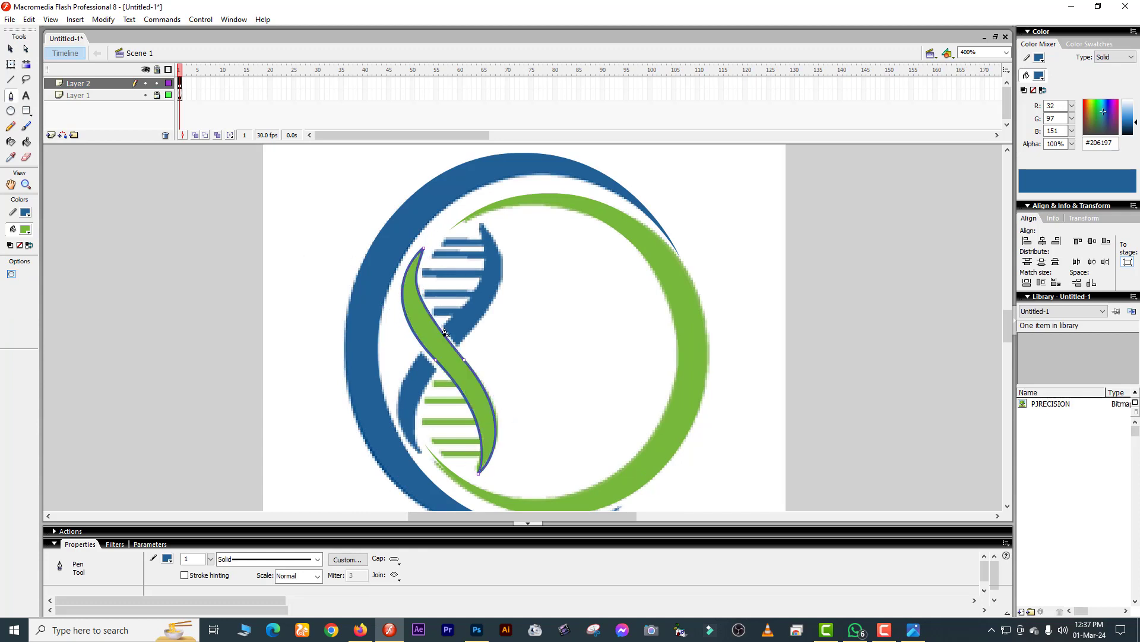
Step: Fill the strand green, delete its outline, and cut the shape to the clipboard
click(26, 143)
key(v)
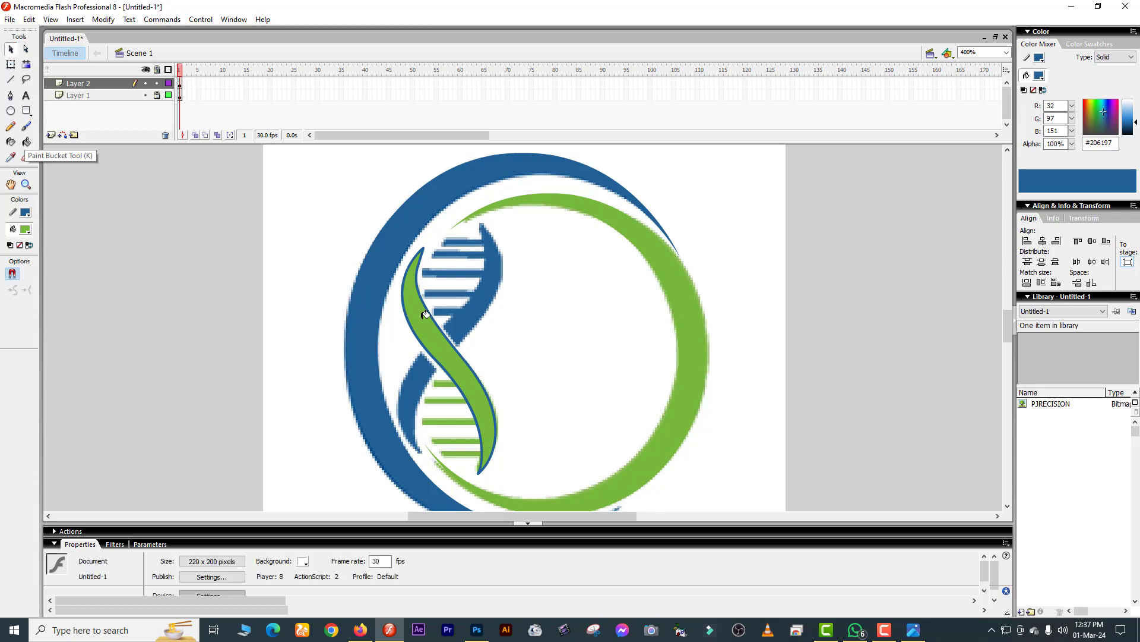
double_click(448, 356)
key(Delete)
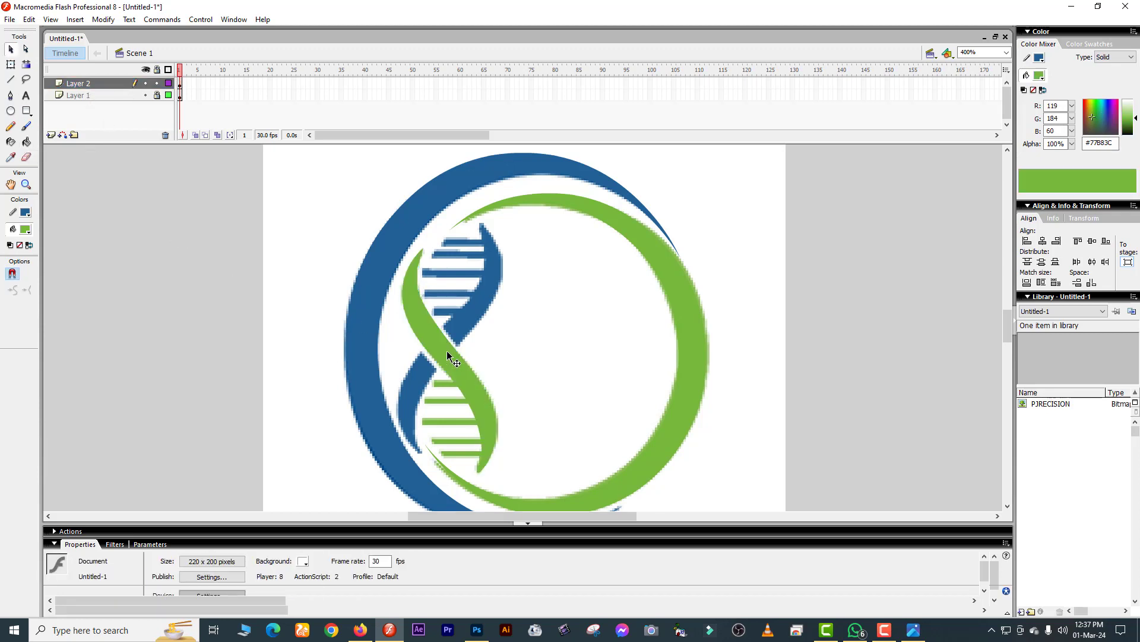
click(453, 357)
key(ctrl+x)
Step: Insert Layer 3, paste the green strand in place on it, and hide the upper layers
click(51, 135)
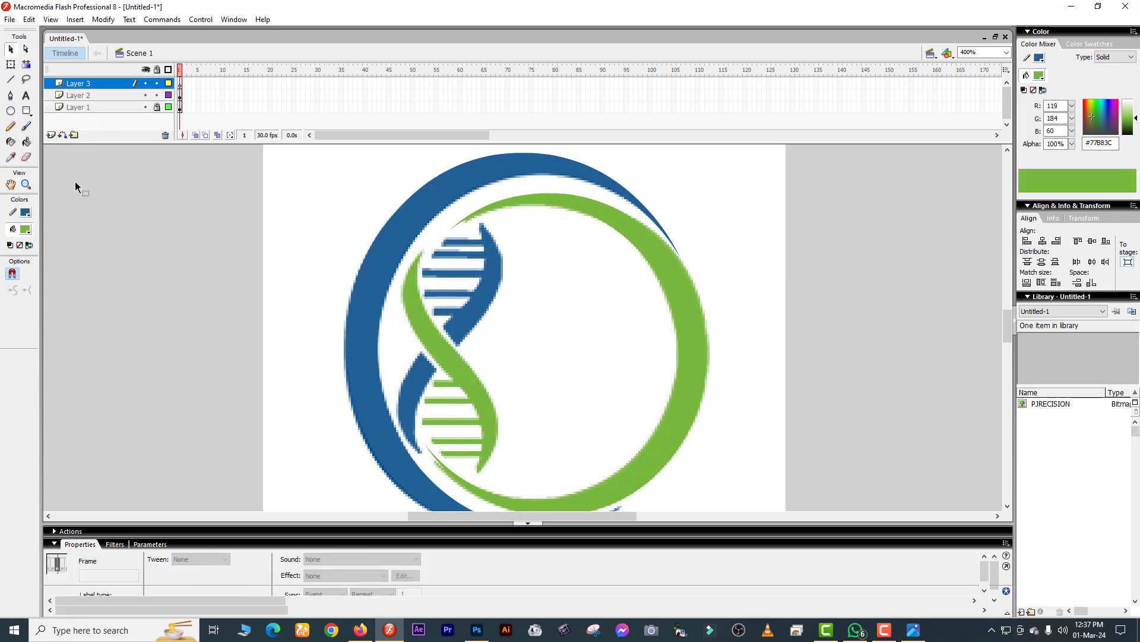
right_click(75, 181)
click(104, 202)
click(145, 84)
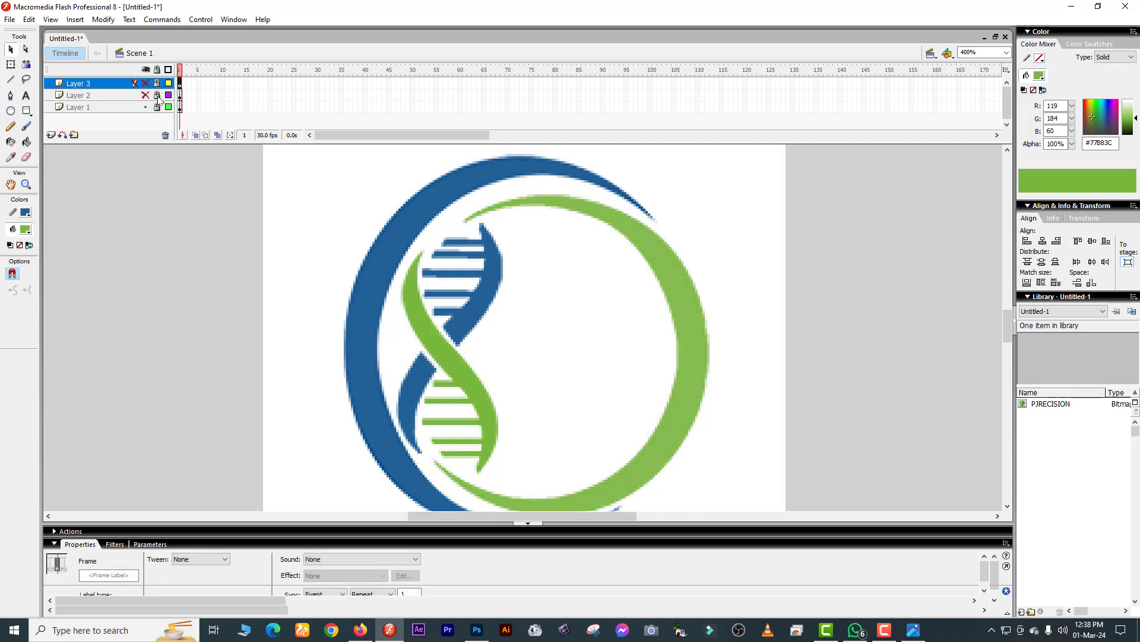
Step: Add Layer 4 and paste in place a copy of the green strand from Layer 3
click(51, 134)
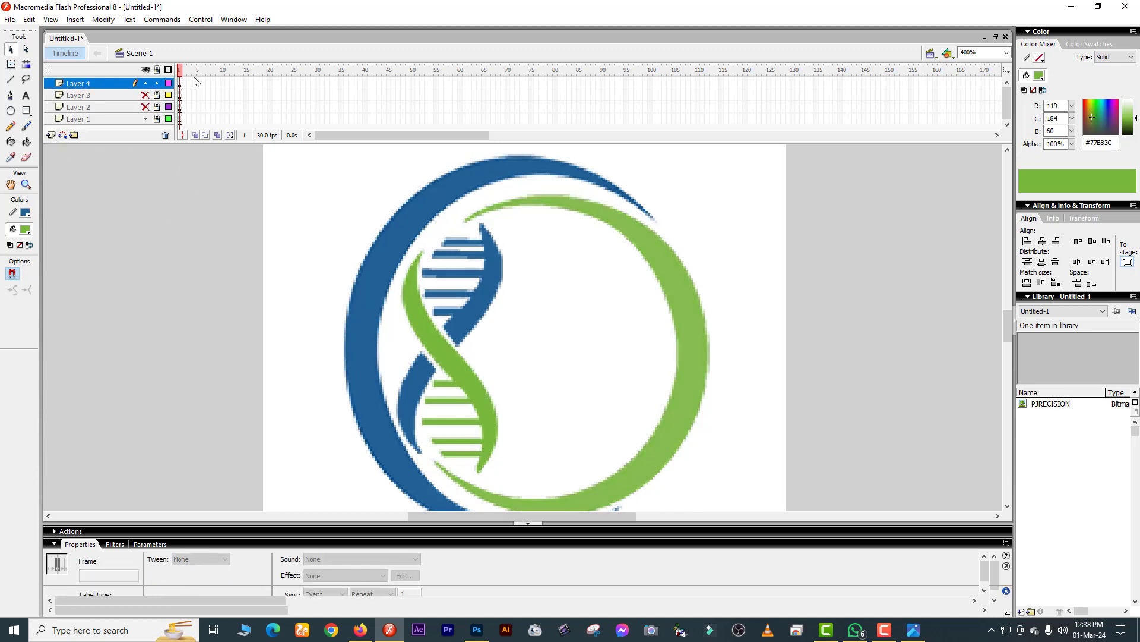
click(145, 95)
click(418, 326)
key(ctrl+c)
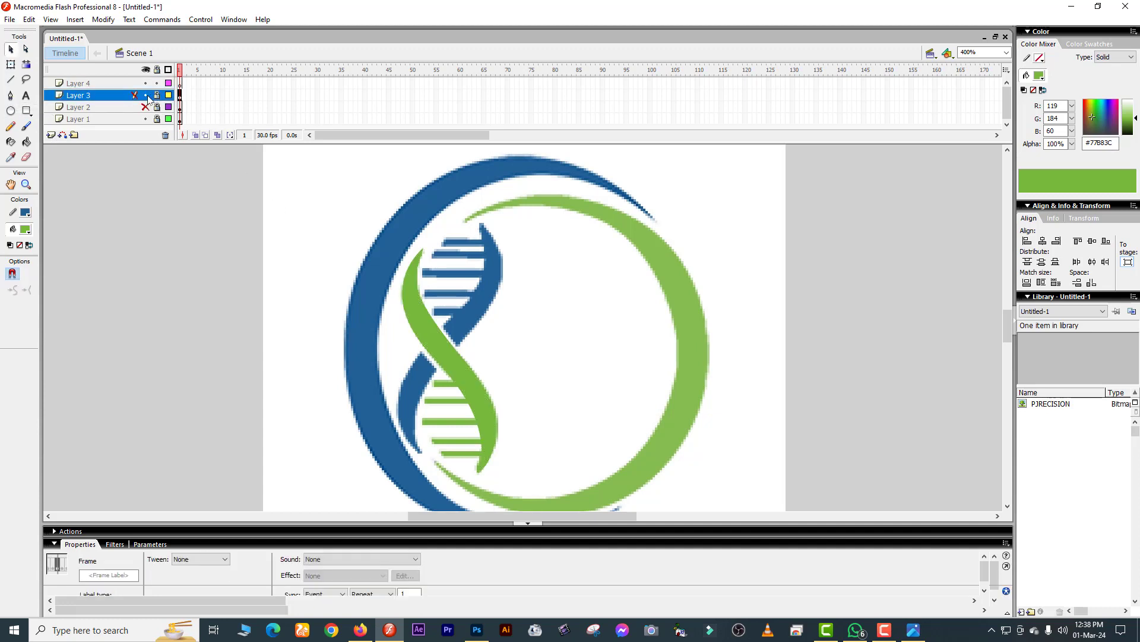
click(146, 95)
click(77, 83)
right_click(139, 230)
click(167, 273)
Step: Flip and scale the pasted strand onto the lower crossing helix
mouse_move(435, 356)
mouse_down()
mouse_move(567, 355)
mouse_move(496, 331)
mouse_move(541, 335)
mouse_move(455, 335)
mouse_up()
key(q)
mouse_move(543, 345)
mouse_down()
mouse_move(487, 345)
mouse_move(505, 334)
mouse_up()
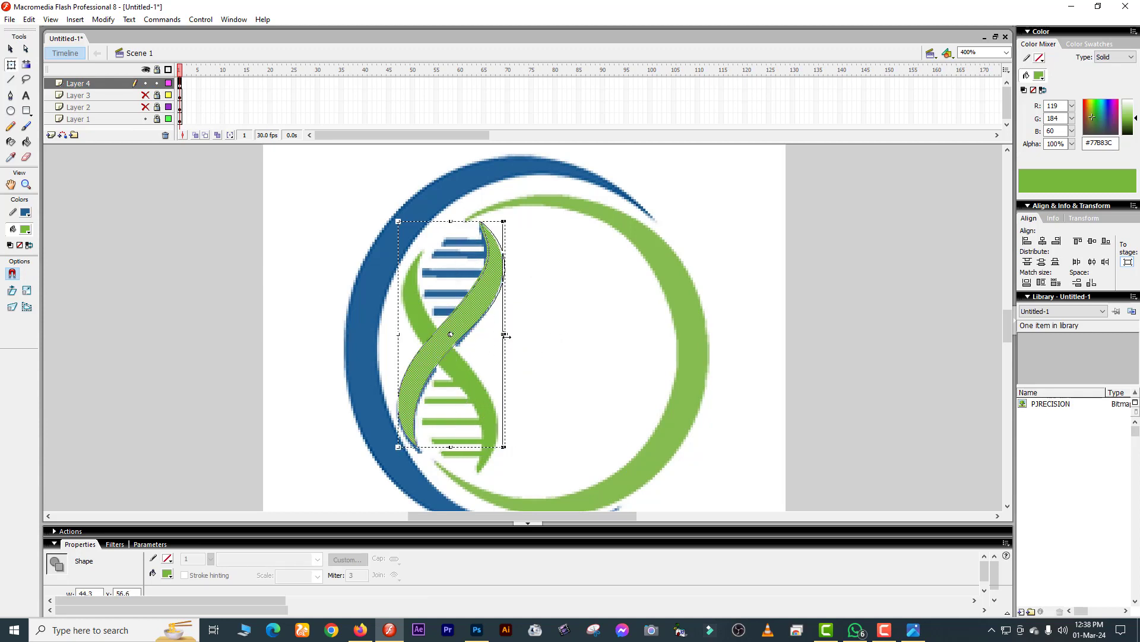
Step: Cut the strand with a line at the crossing and delete the upper piece
click(10, 79)
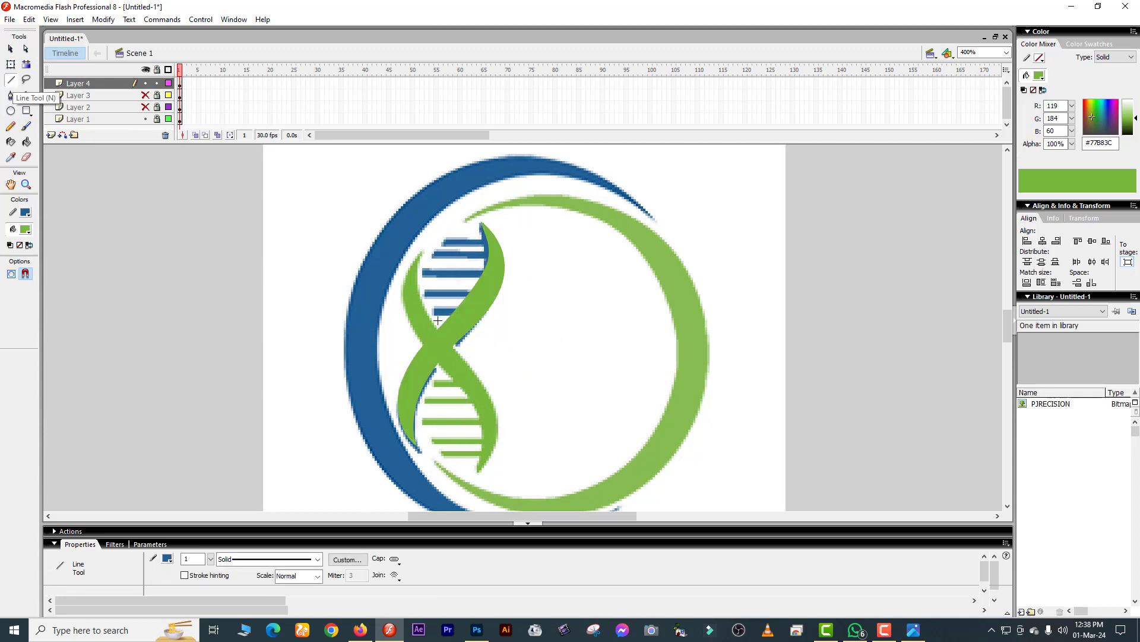
drag(444, 374, 443, 374)
key(v)
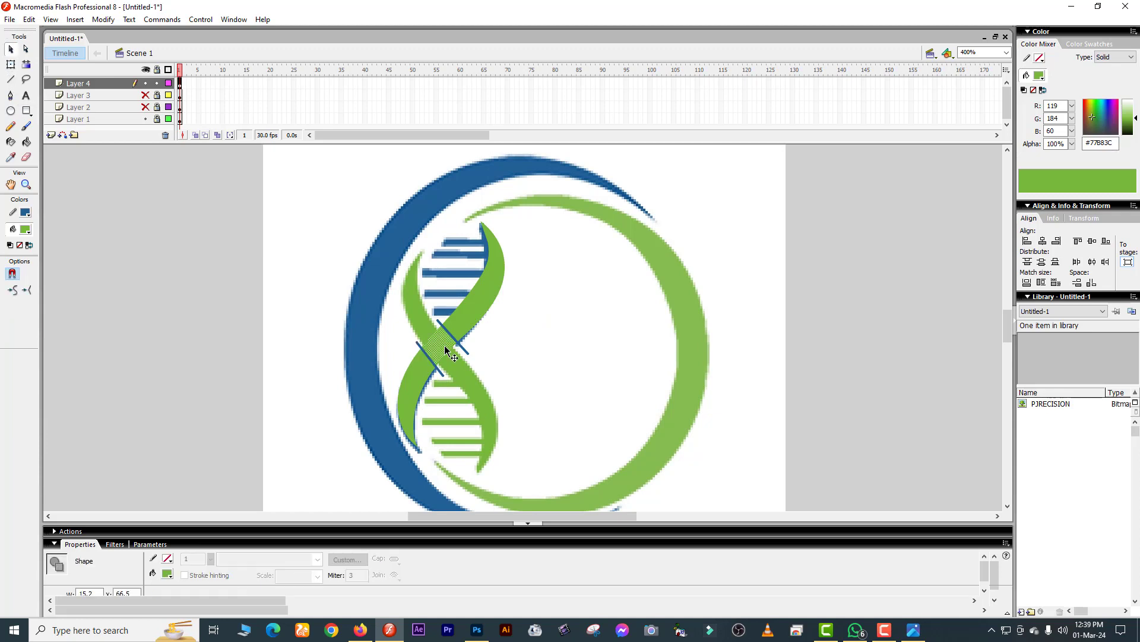
click(465, 356)
key(Delete)
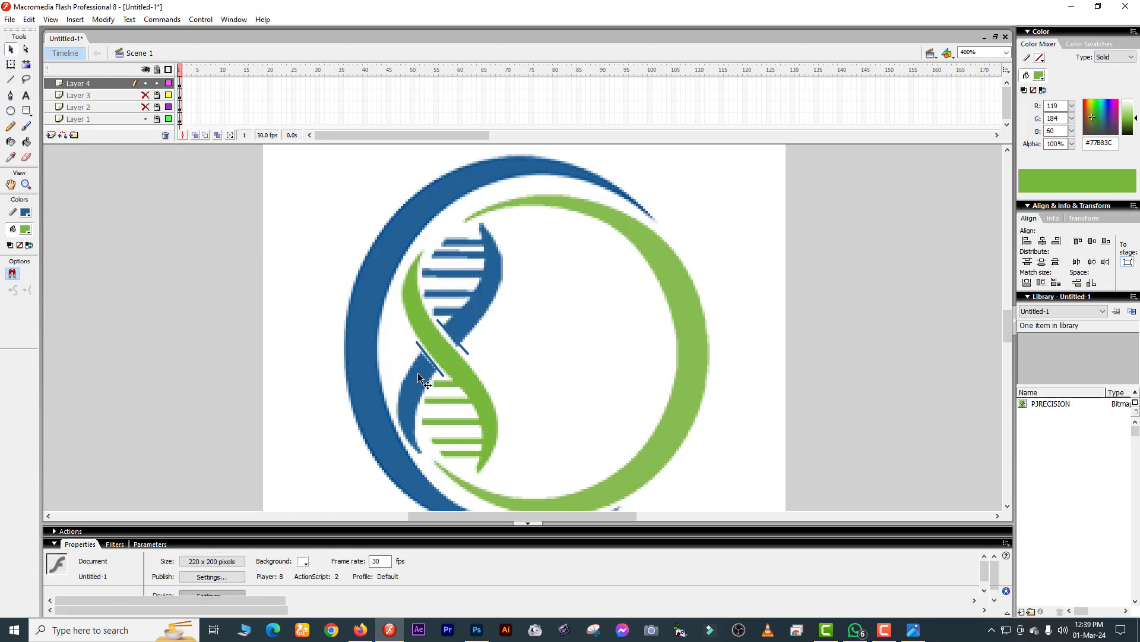
Step: Select the remaining green strand pieces and unhide the other logo layers
drag(232, 302, 511, 469)
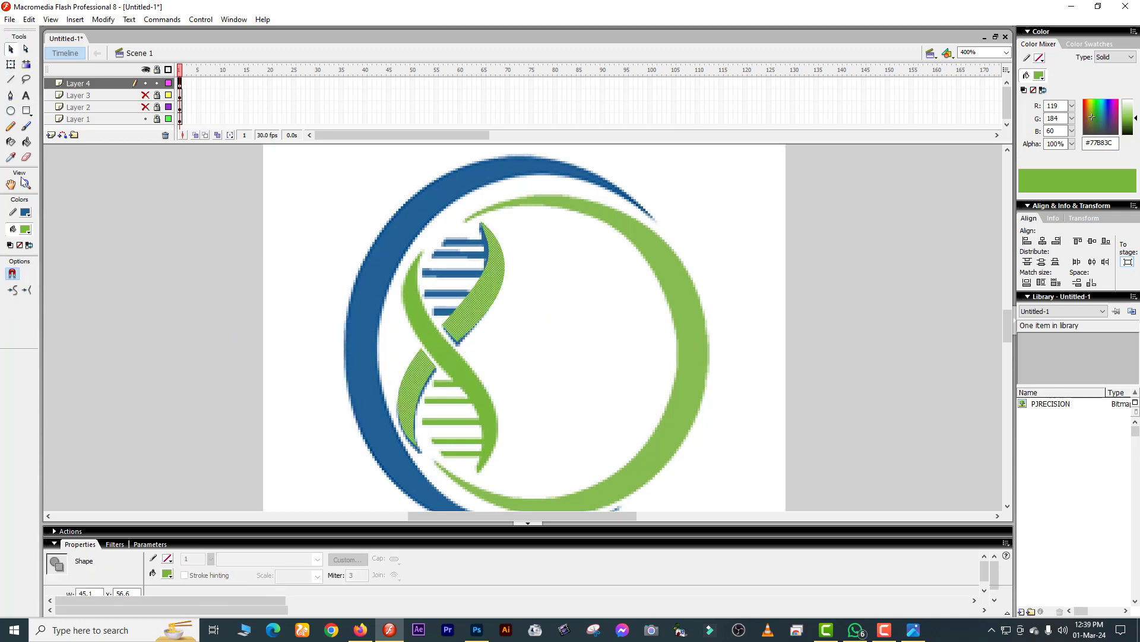
click(26, 141)
key(v)
click(89, 84)
click(533, 330)
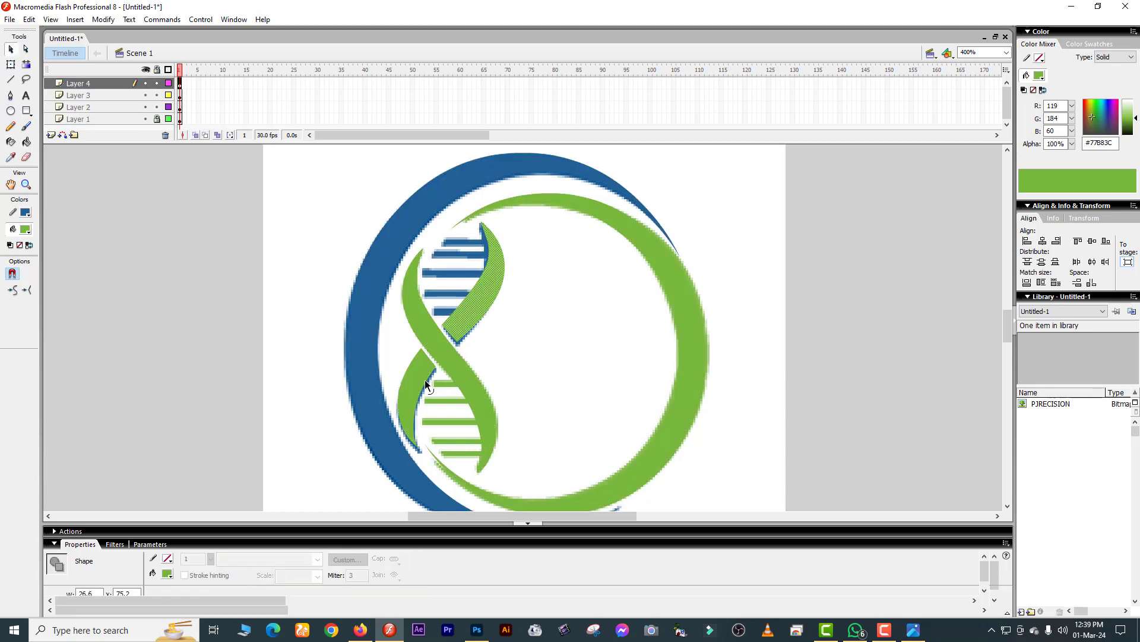
Step: Fill the traced strand with blue #206197 and zoom to 1600% on the blue rungs
click(25, 229)
click(145, 275)
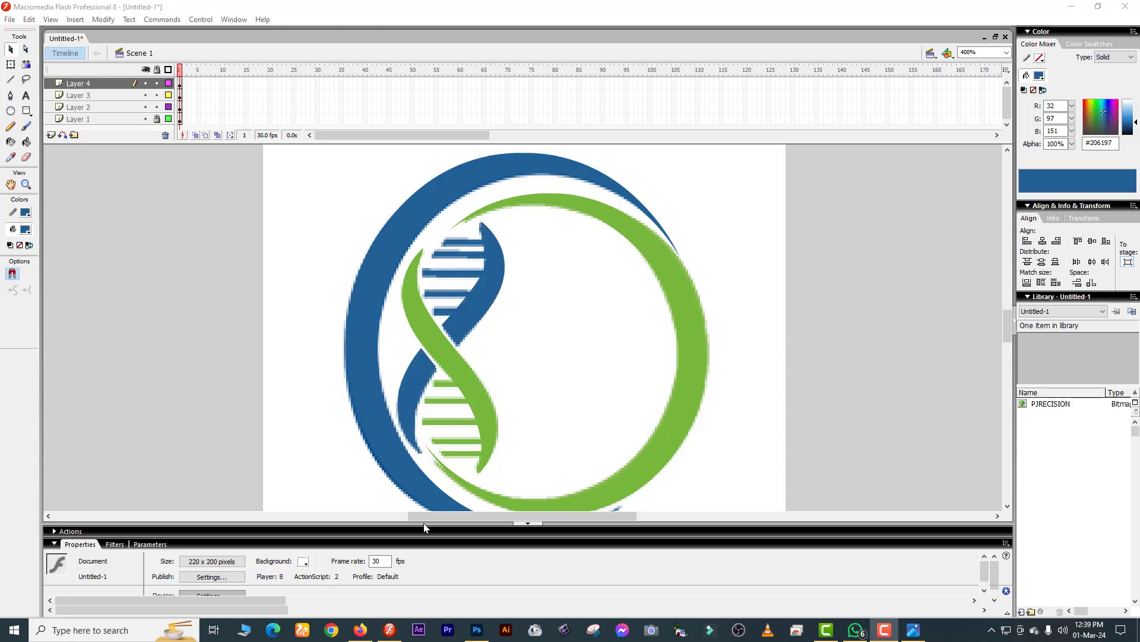
click(26, 111)
key(ctrl+equal)
key(ctrl+equal)
scroll(419, 240, up, 2)
scroll(425, 303, left, 5)
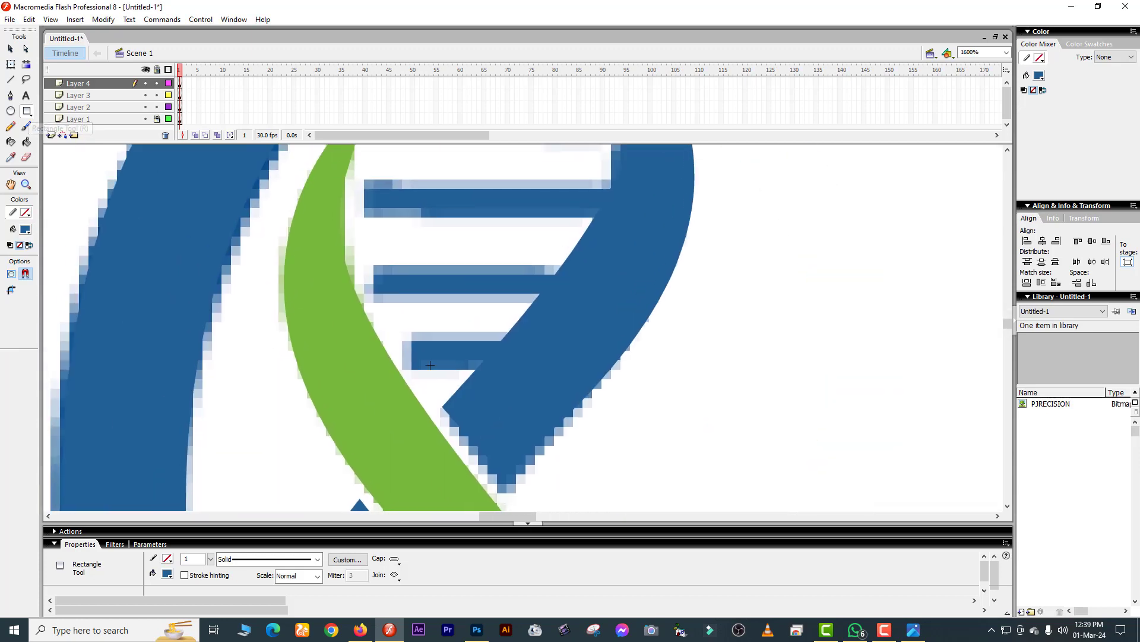
scroll(416, 327, up, 3)
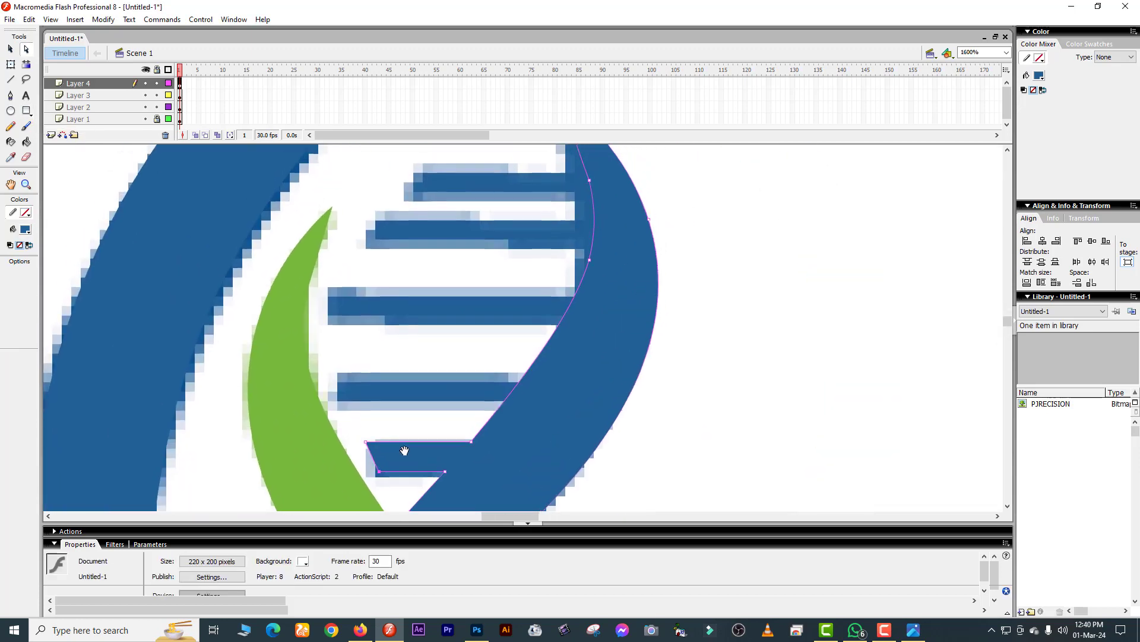
Step: Draw blue rectangles over the middle and upper rungs, undoing a misplaced lower-rung rectangle
key(a)
key(r)
drag(335, 376, 564, 411)
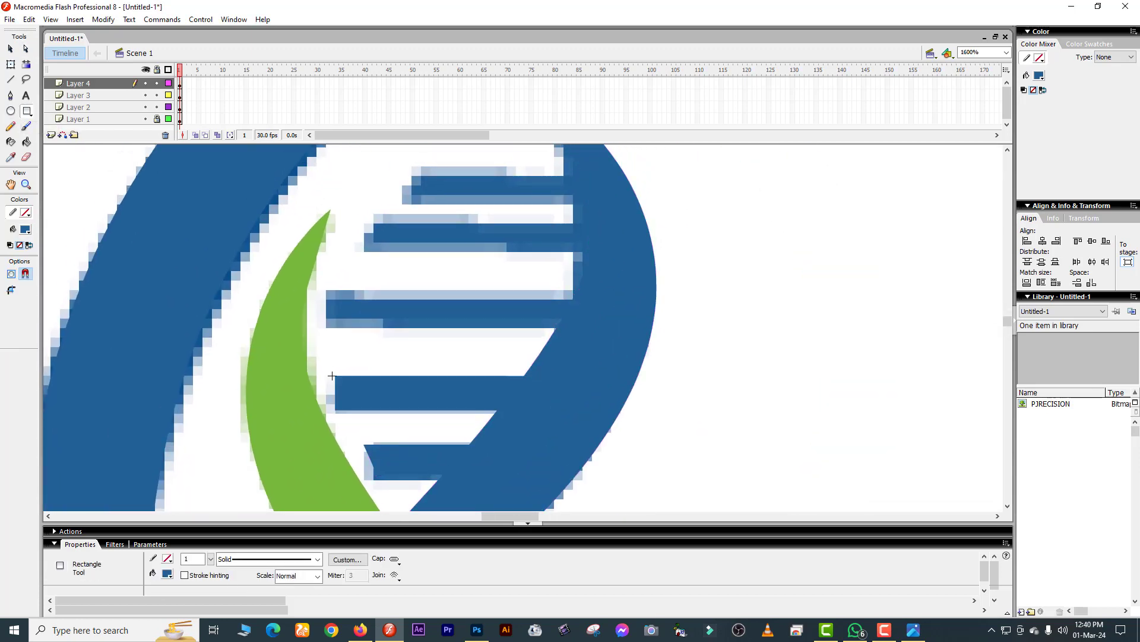
key(a)
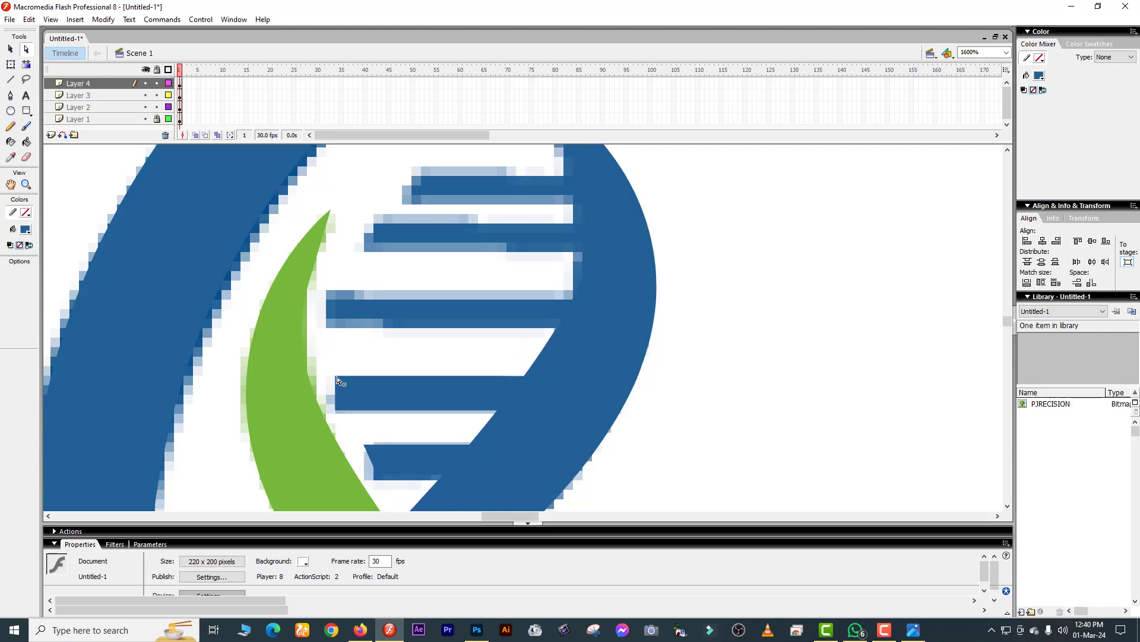
key(ctrl+z)
key(r)
drag(325, 291, 588, 328)
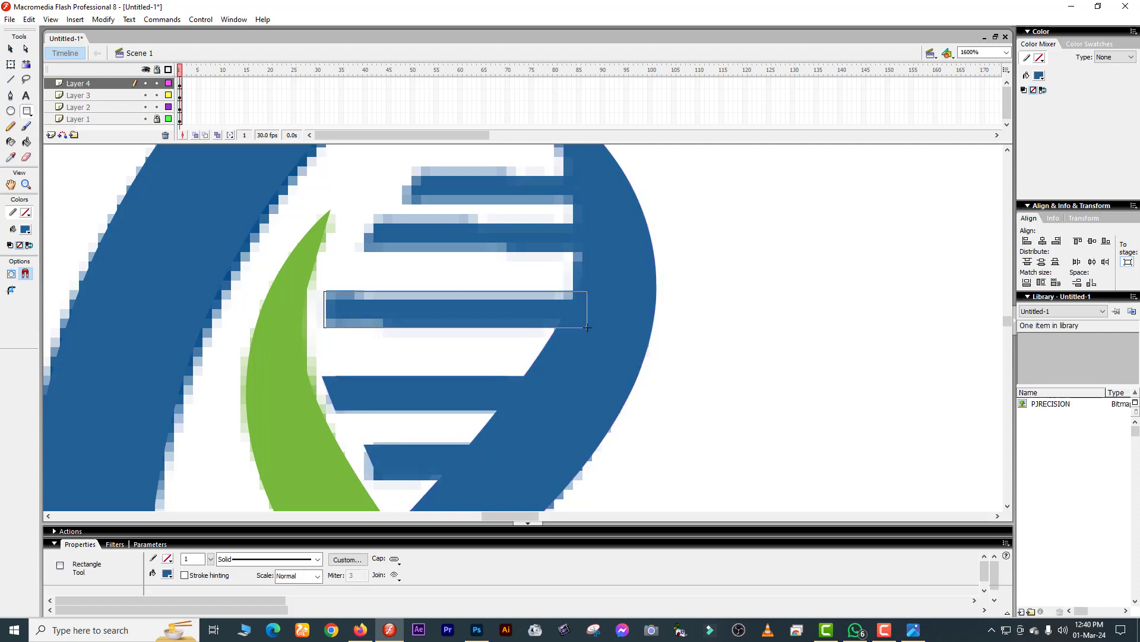
drag(362, 220, 594, 250)
scroll(573, 199, down, 5)
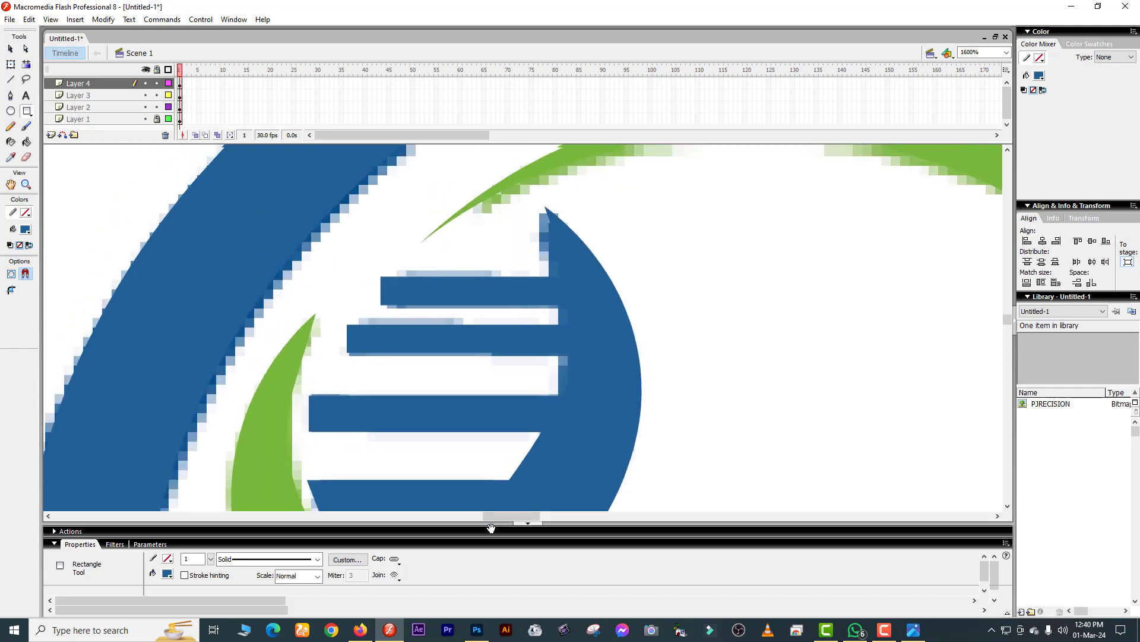
Step: Recolour the lower strand on Layer 3 light green #A4CE7D
key(v)
click(639, 244)
click(25, 229)
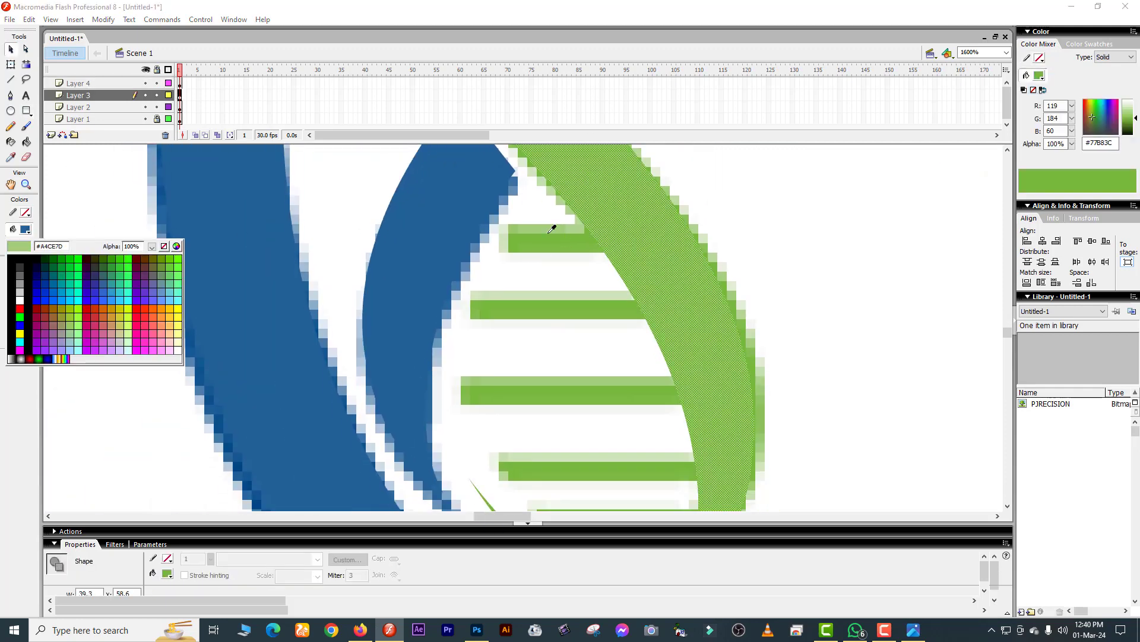
click(553, 224)
Step: Cover the five green rungs with light green rectangles
key(r)
drag(612, 246, 611, 251)
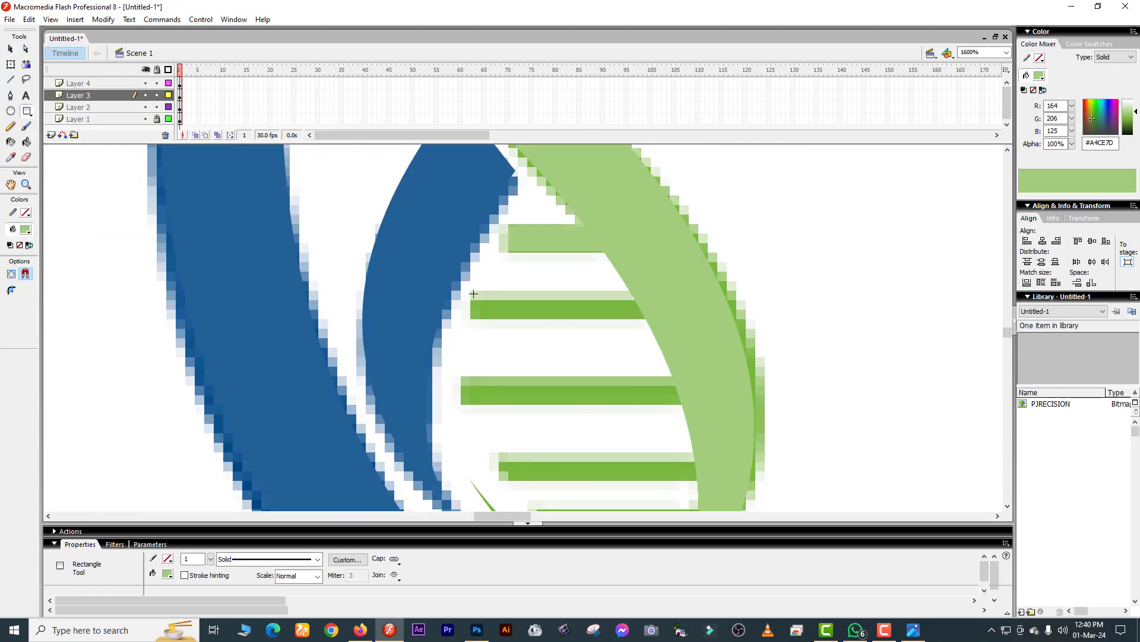
drag(471, 291, 647, 319)
drag(461, 376, 693, 406)
mouse_move(493, 453)
mouse_down()
mouse_move(604, 458)
mouse_move(698, 481)
mouse_up()
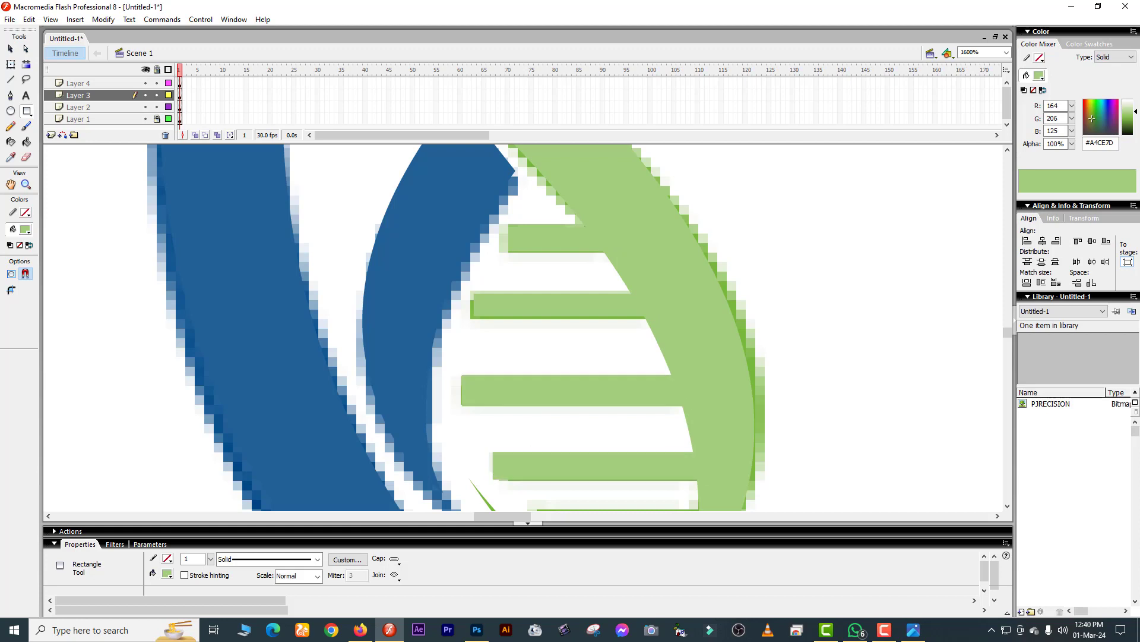
scroll(583, 433, down, 3)
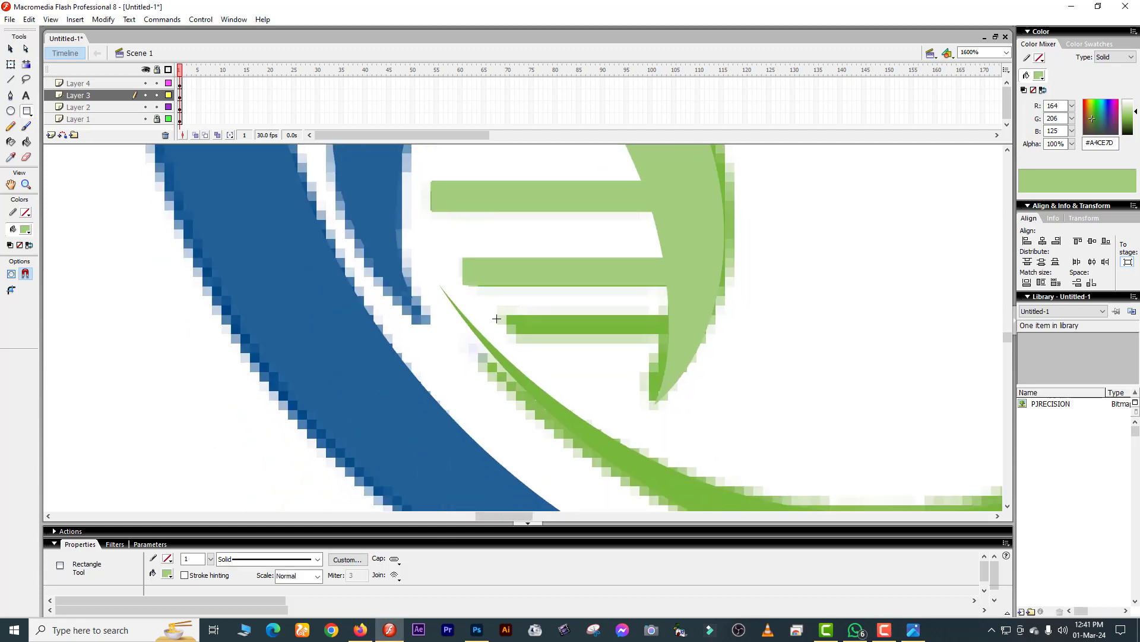
drag(496, 319, 686, 336)
Step: Slant the left ends of the top and second rungs by moving their bottom-left corners
key(a)
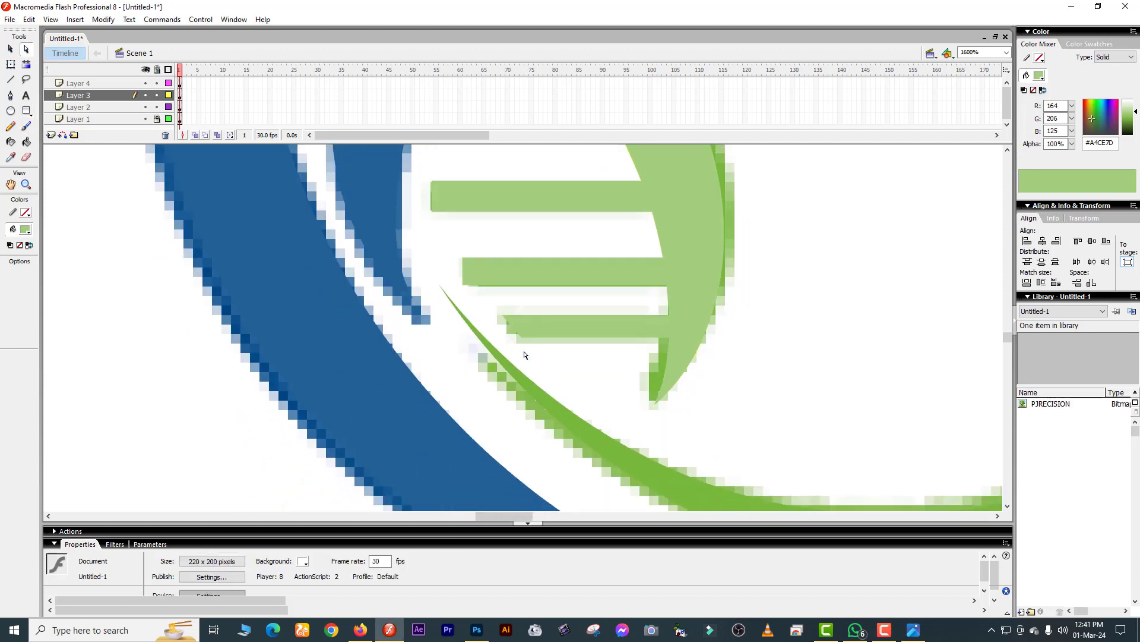
drag(464, 285, 470, 285)
drag(432, 211, 443, 211)
key(ctrl+minus)
key(ctrl+minus)
key(ctrl+minus)
Step: Hide the reference bitmap Layer 1, widen the layer list, and zoom in on the blue rungs
click(145, 119)
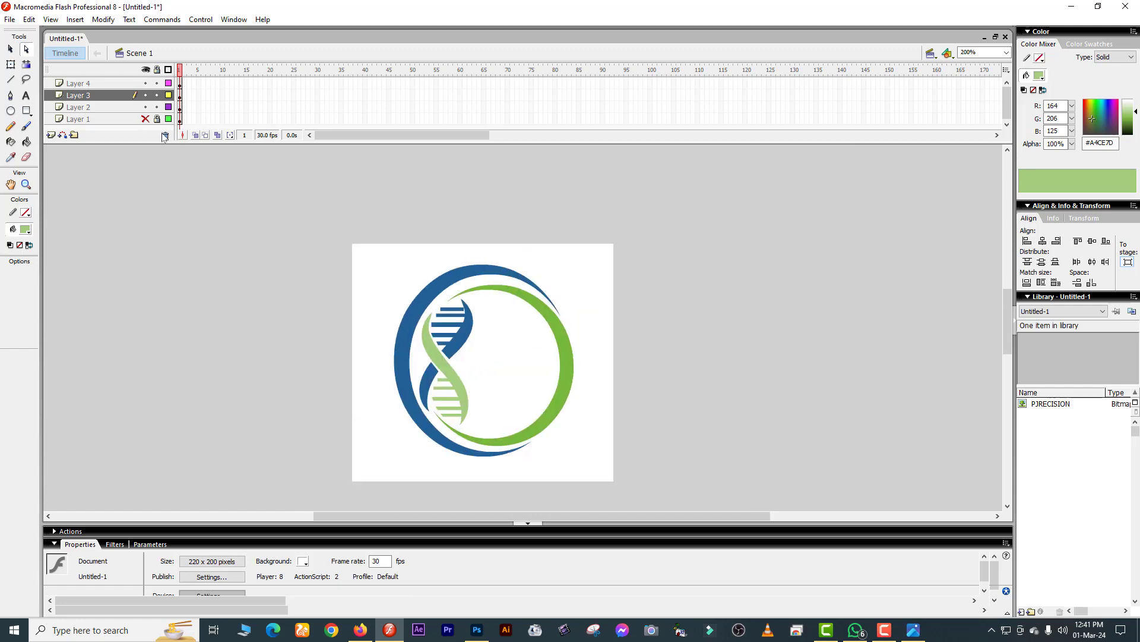
drag(165, 138, 166, 203)
key(ctrl+equal)
key(ctrl+equal)
key(ctrl+equal)
Step: On Layer 4, move the blue rung rectangle up and left into alignment, then zoom back to 200%
click(315, 465)
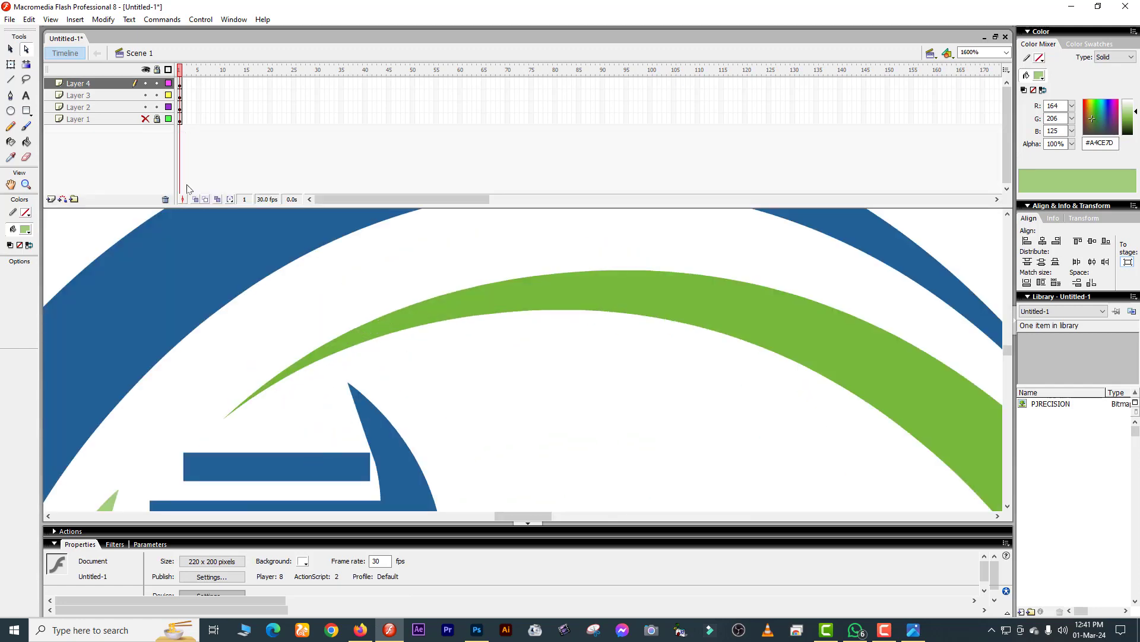
key(v)
drag(272, 475, 386, 395)
key(ctrl+minus)
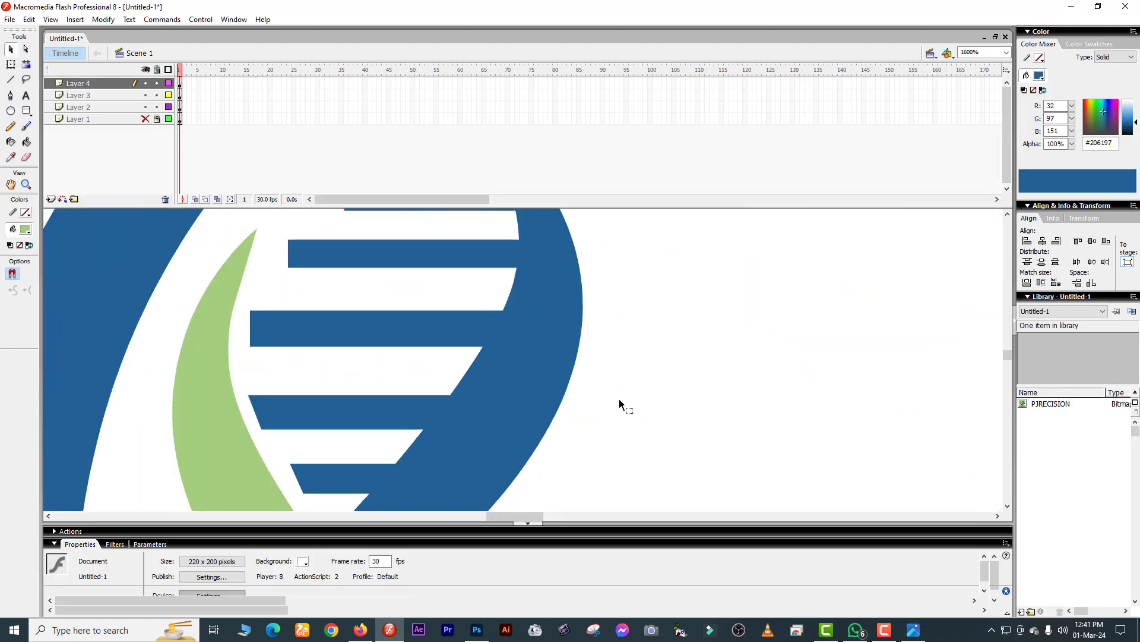
key(ctrl+minus)
key(ctrl+minus)
click(484, 393)
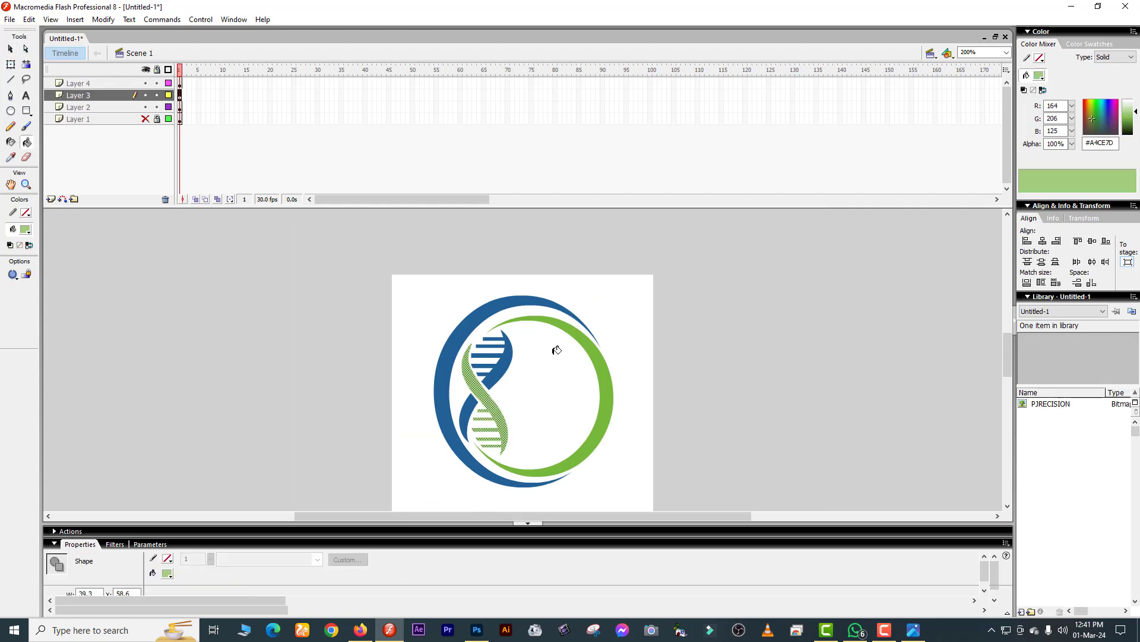
Step: Recolour the Layer 3 strand back to the main green #77B83C
click(329, 370)
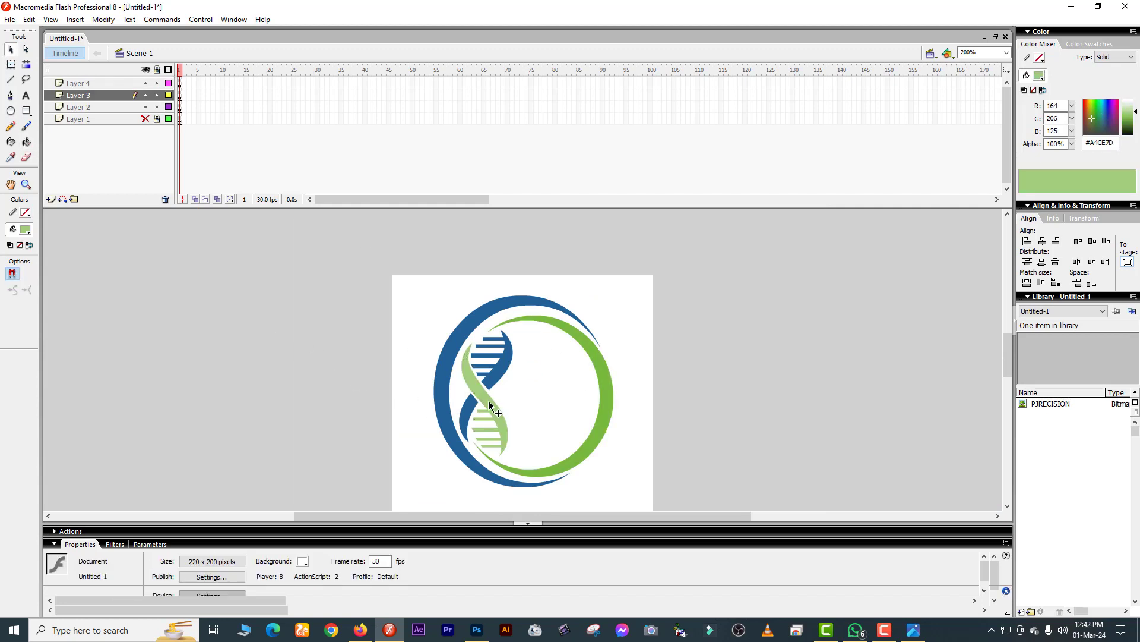
click(113, 101)
click(25, 229)
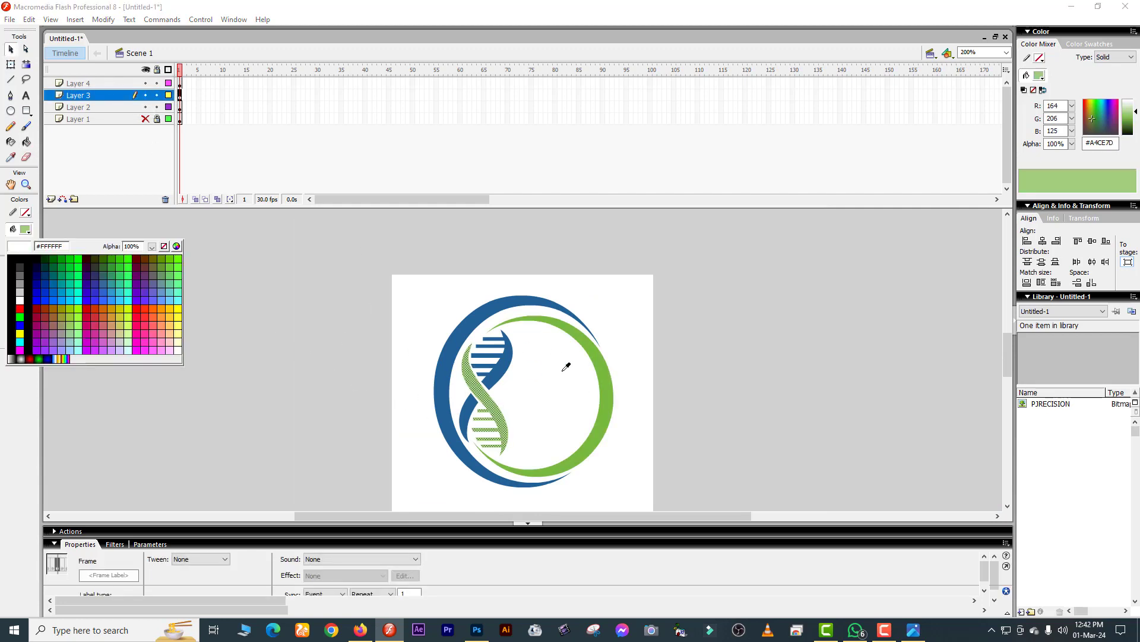
click(611, 385)
click(382, 424)
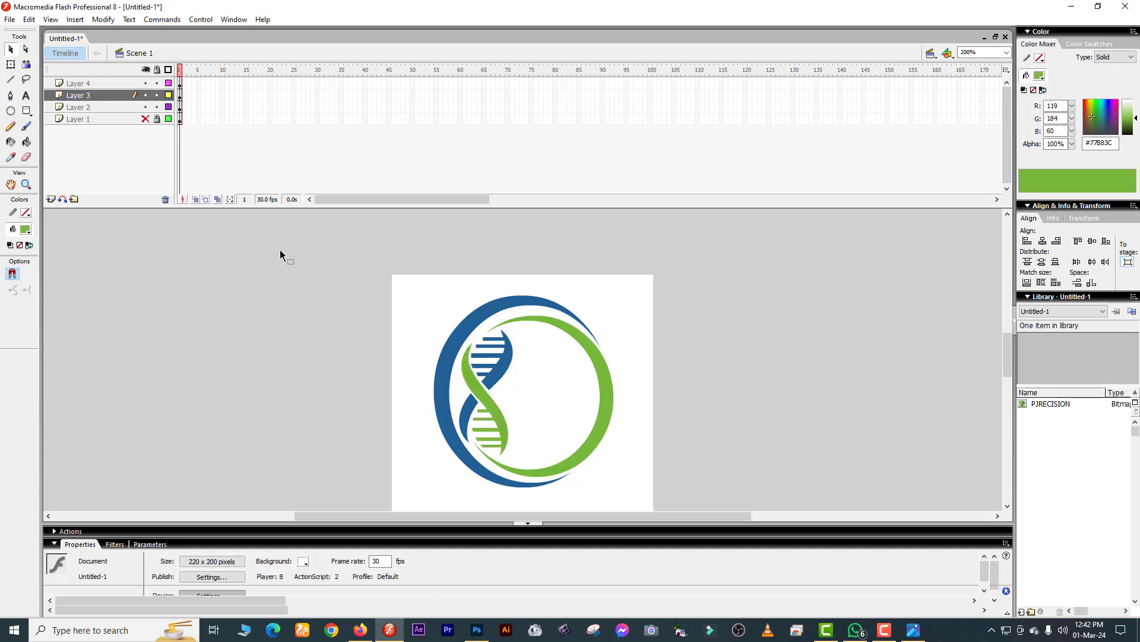
Step: Show the reference bitmap on Layer 1 and move it off the stage to the right
click(145, 69)
click(157, 119)
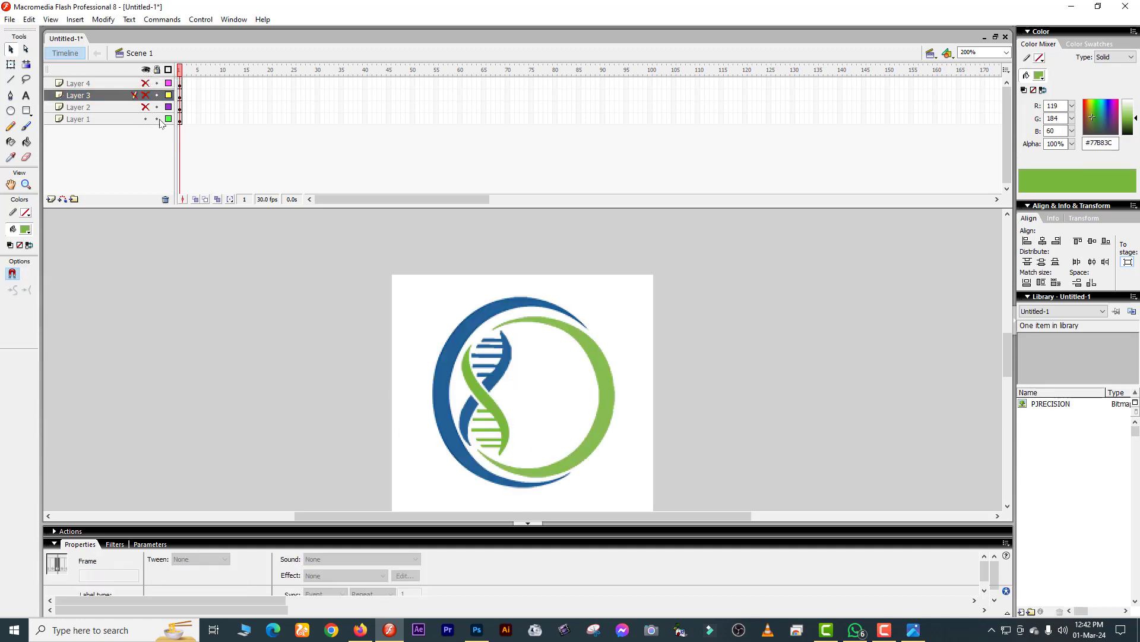
click(160, 123)
drag(428, 383, 773, 395)
click(593, 356)
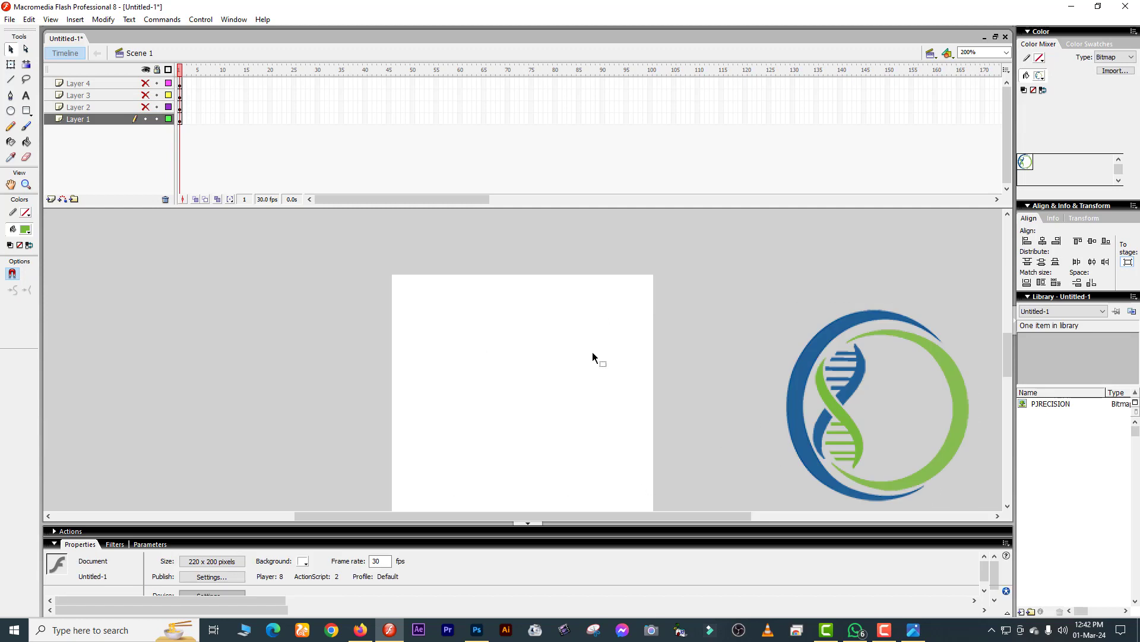
Step: Cut the green ring from Layer 2 and Paste in Place on a new Layer 5
click(145, 107)
click(145, 107)
click(608, 397)
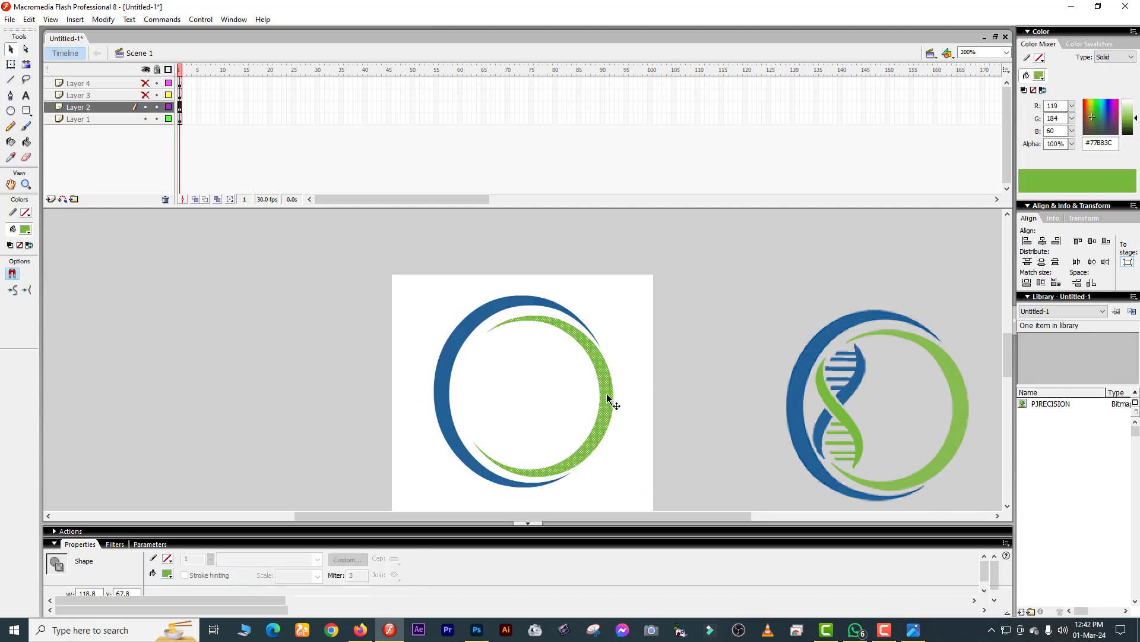
key(ctrl+x)
click(52, 199)
right_click(69, 259)
click(95, 306)
Step: Toggle layer visibility to check the separated pieces, then make Layer 2 active again
click(145, 107)
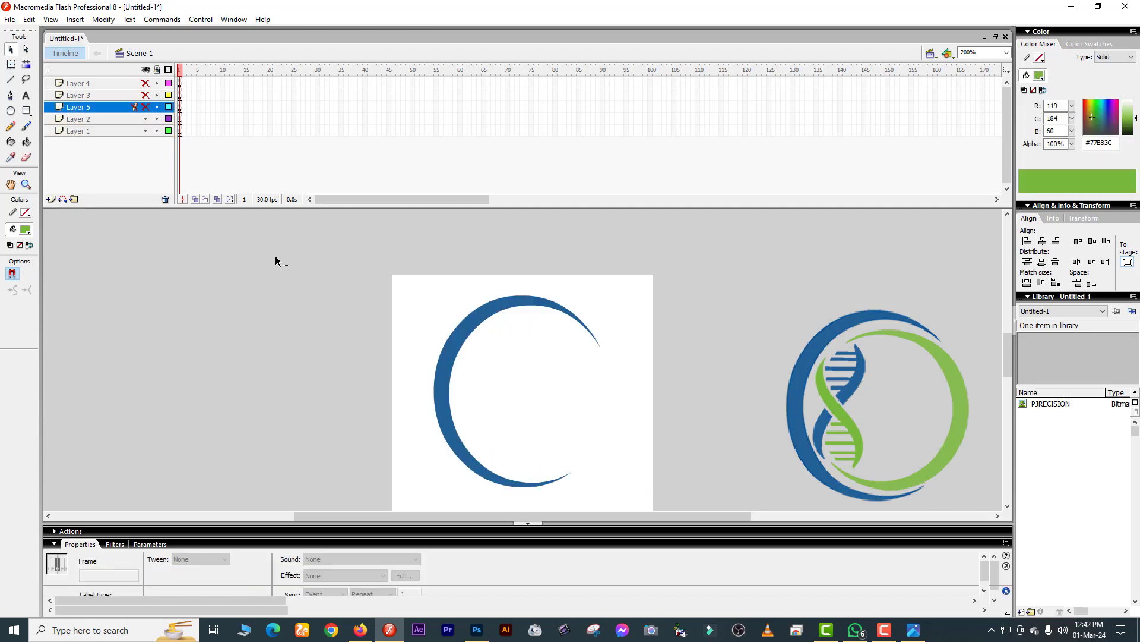
click(146, 95)
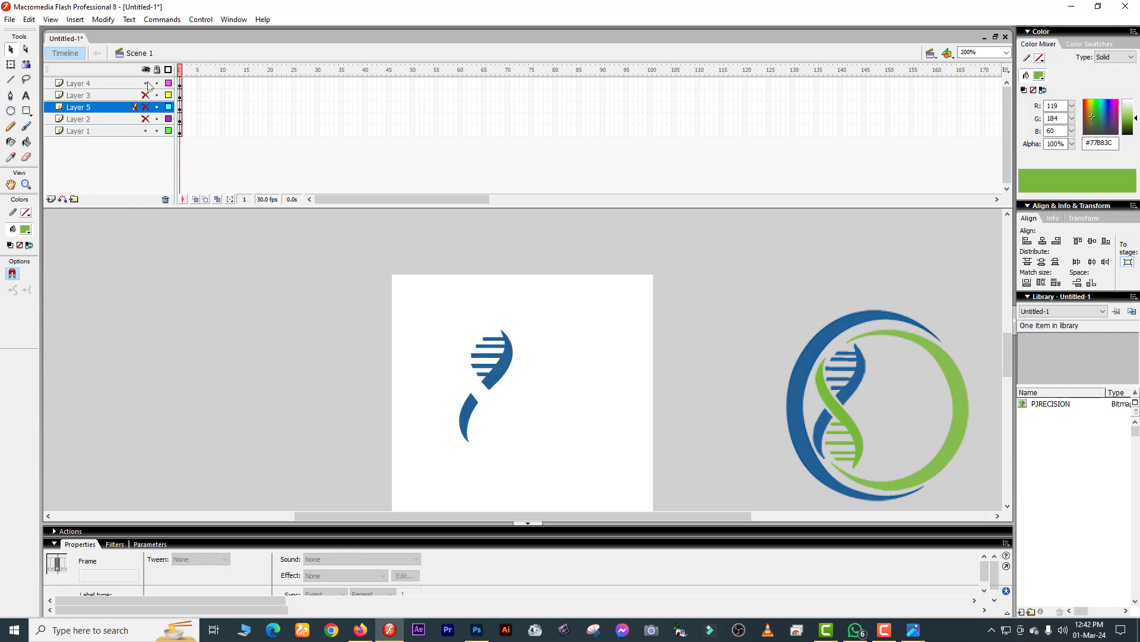
click(146, 107)
click(639, 500)
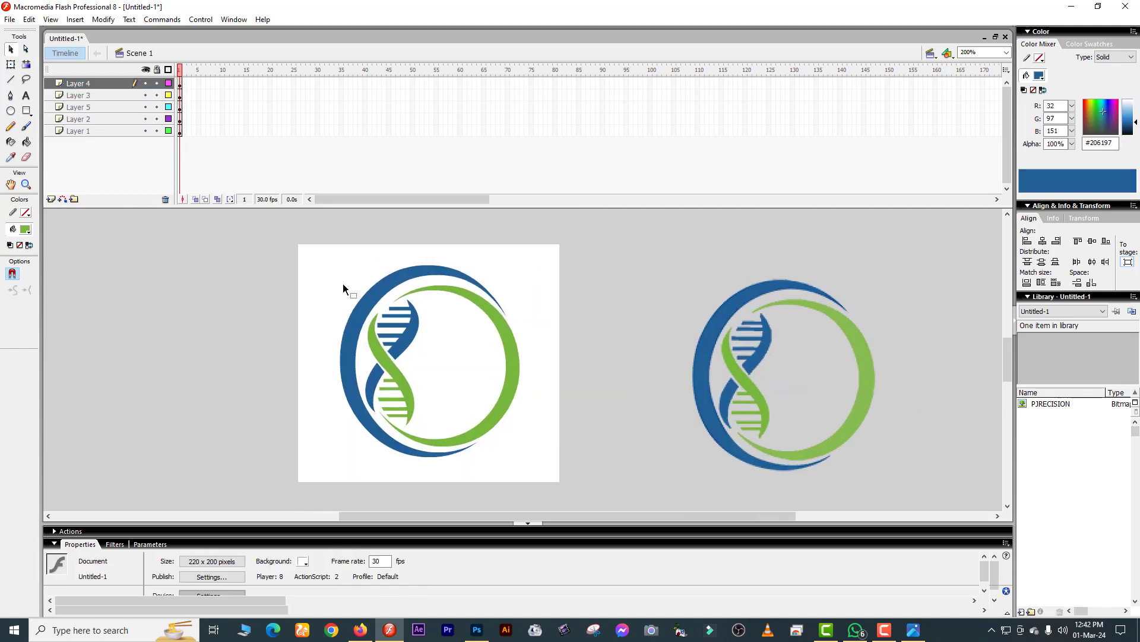
click(350, 373)
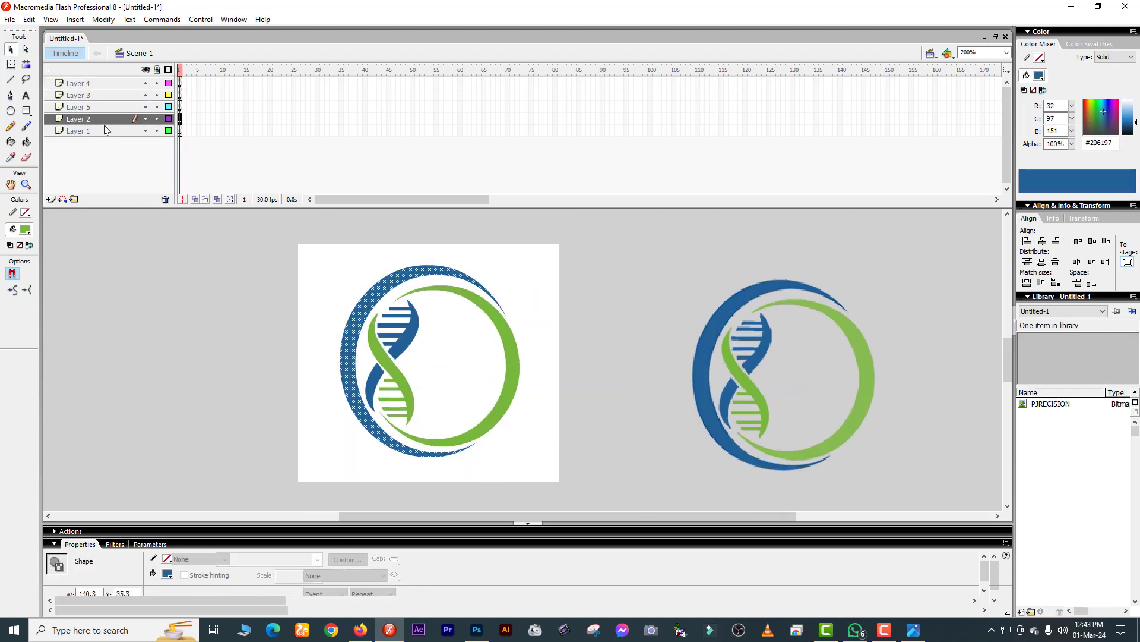
Step: Extend all four logo layers to frame 80 and add a new Layer 6 above Layer 2
click(165, 199)
click(352, 371)
drag(556, 88, 555, 119)
right_click(555, 119)
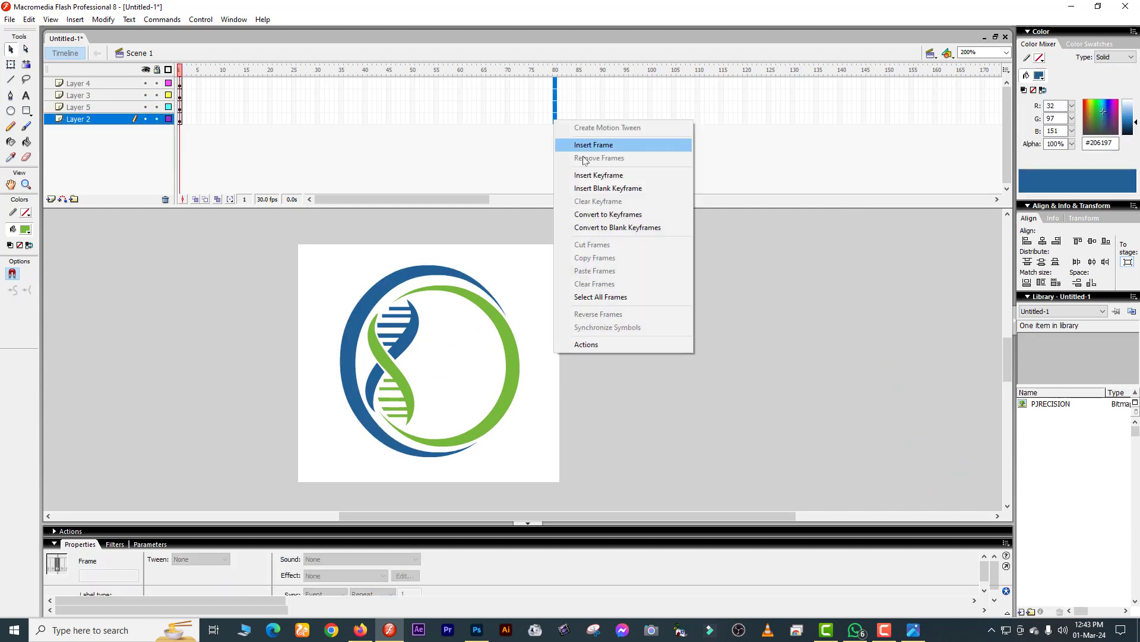
click(594, 145)
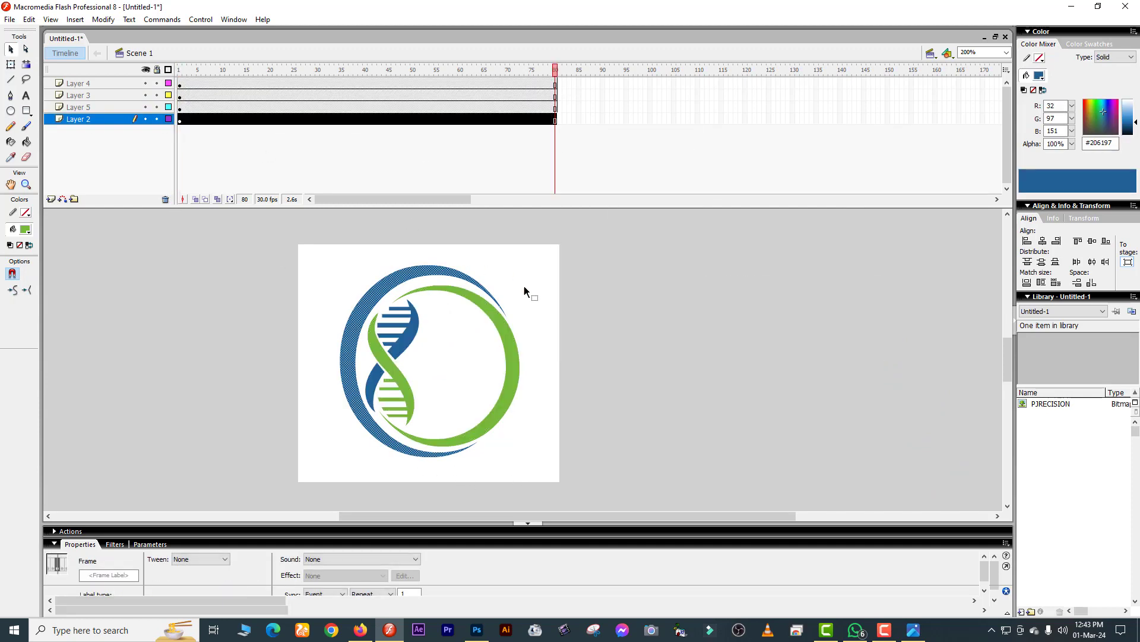
click(177, 121)
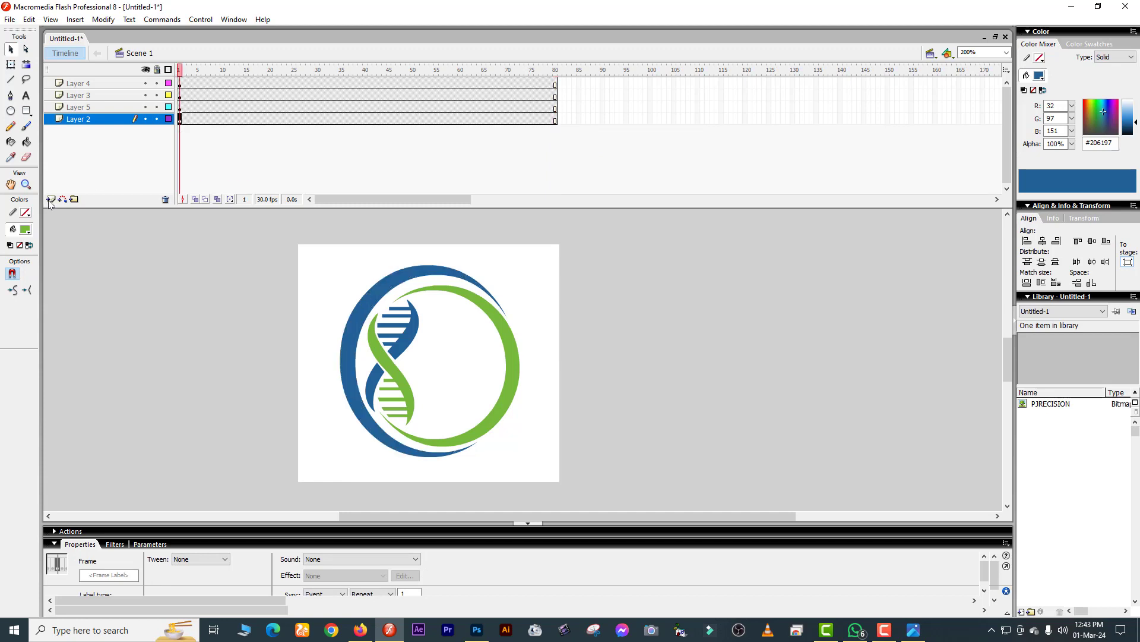
click(26, 126)
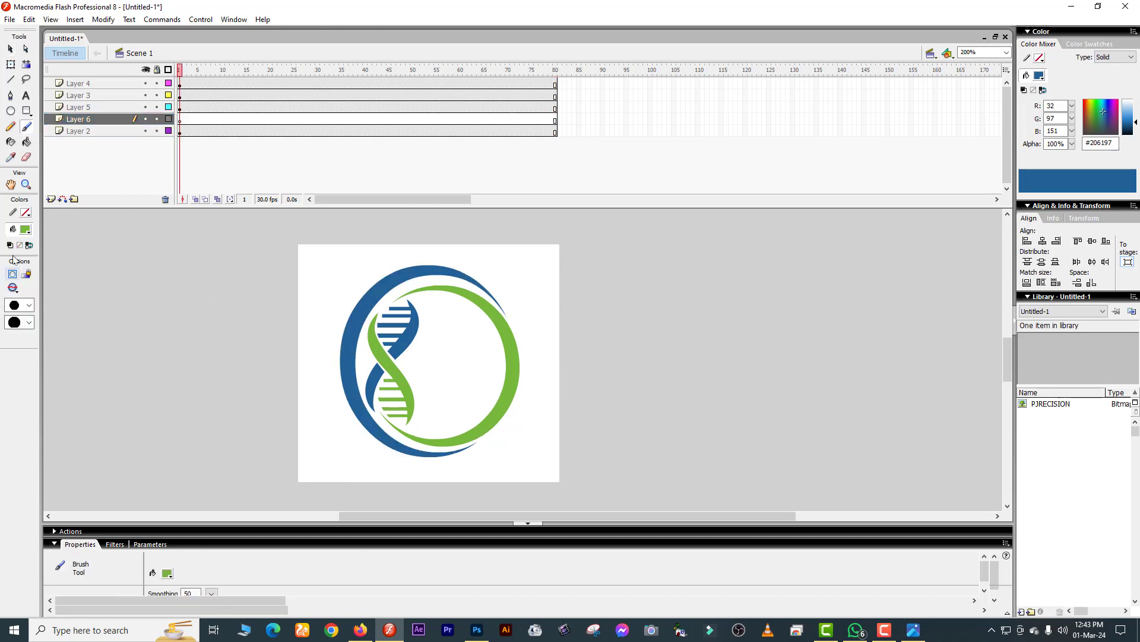
Step: With a red brush, paint a stroke growing frame by frame along the ring's lower edge and left side on Layer 6
click(26, 229)
click(147, 310)
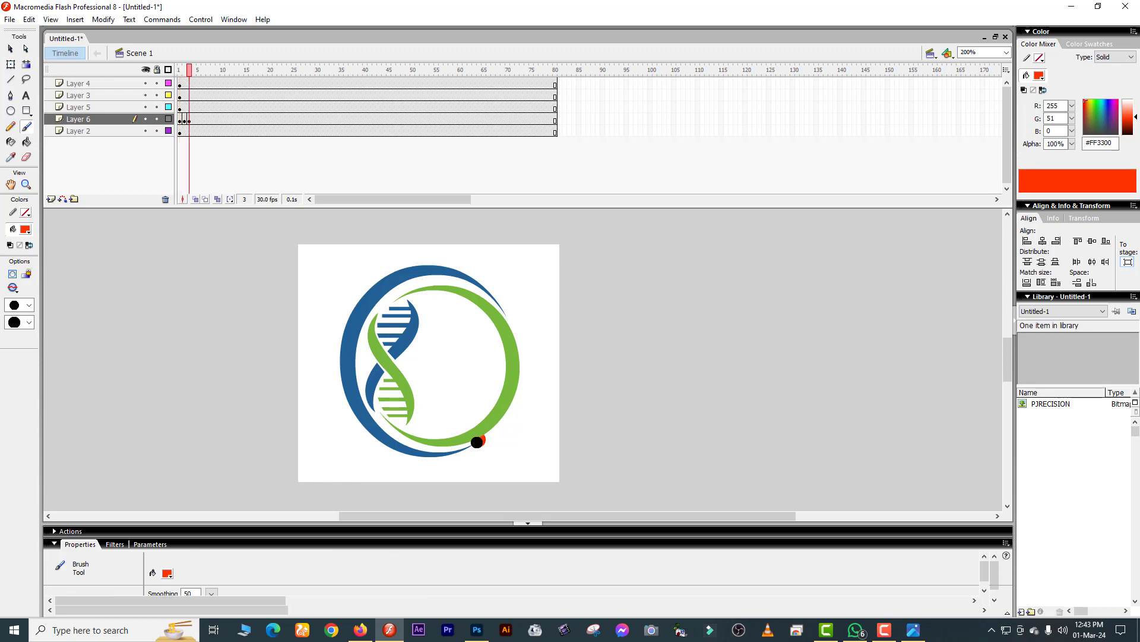
mouse_move(477, 442)
mouse_down()
mouse_move(409, 457)
mouse_move(380, 446)
mouse_move(347, 387)
mouse_move(347, 336)
mouse_move(387, 273)
mouse_move(454, 270)
mouse_move(503, 306)
mouse_up()
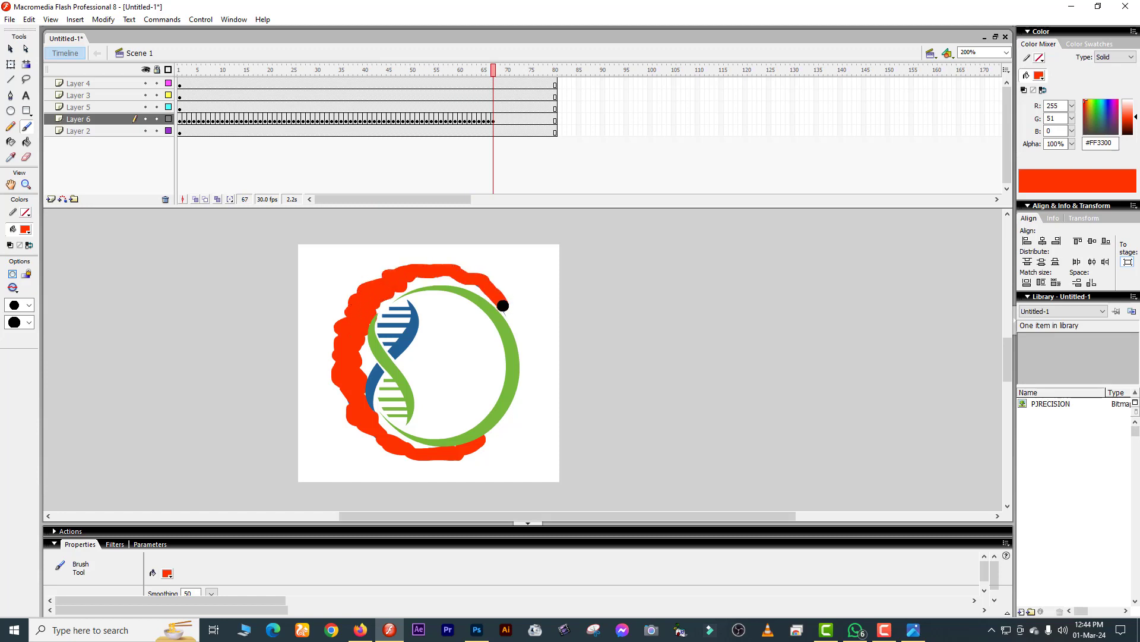
mouse_move(180, 70)
mouse_down()
mouse_move(183, 80)
mouse_move(503, 95)
mouse_up()
drag(432, 262, 482, 288)
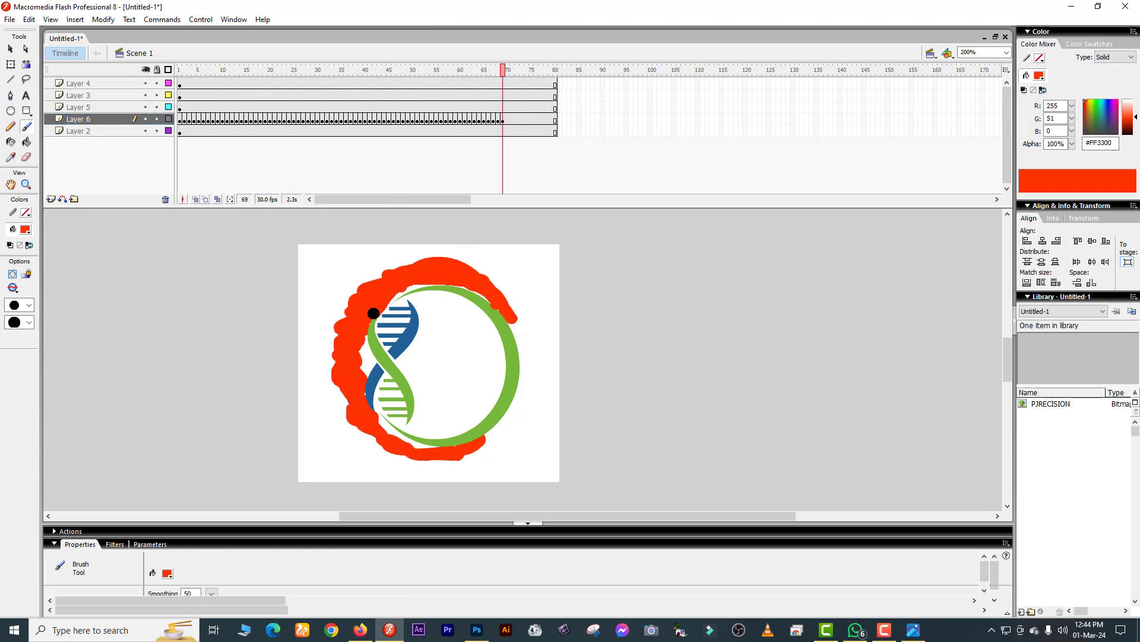
mouse_move(385, 437)
mouse_down()
mouse_move(471, 448)
mouse_move(338, 373)
mouse_up()
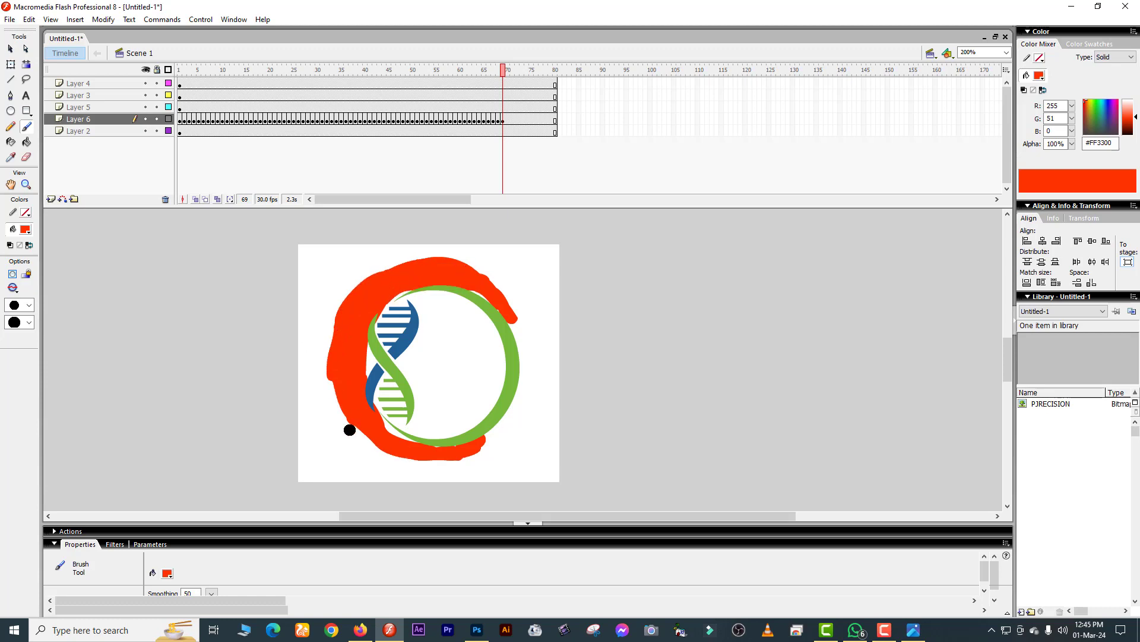
right_click(90, 119)
Step: Make Layer 6 mask Layer 2 and preview the reveal animation
click(113, 206)
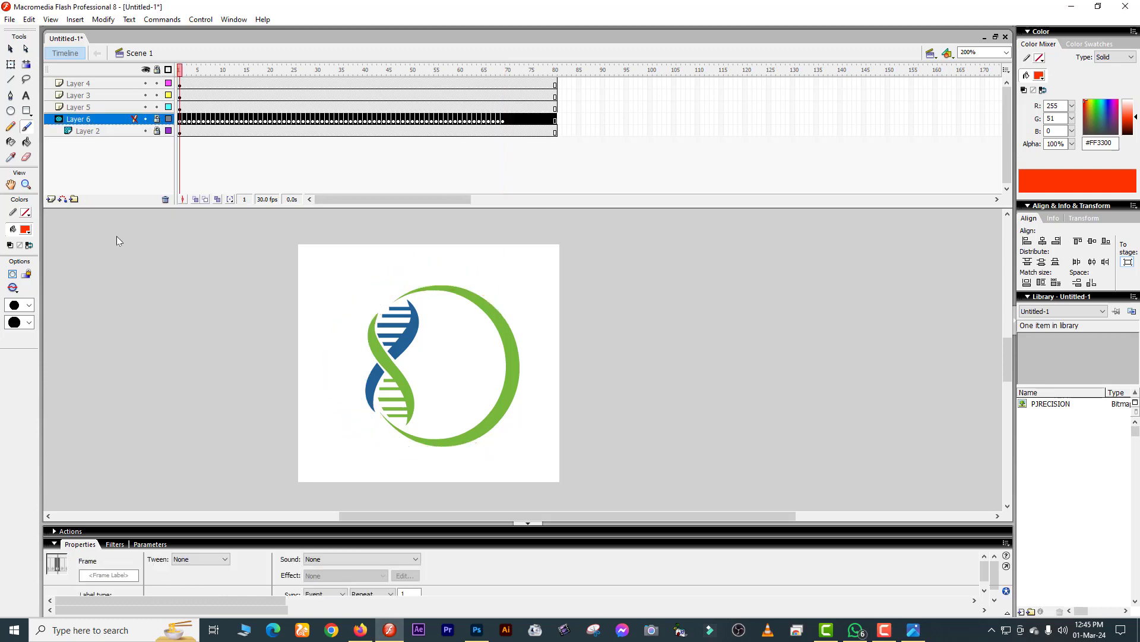
key(Return)
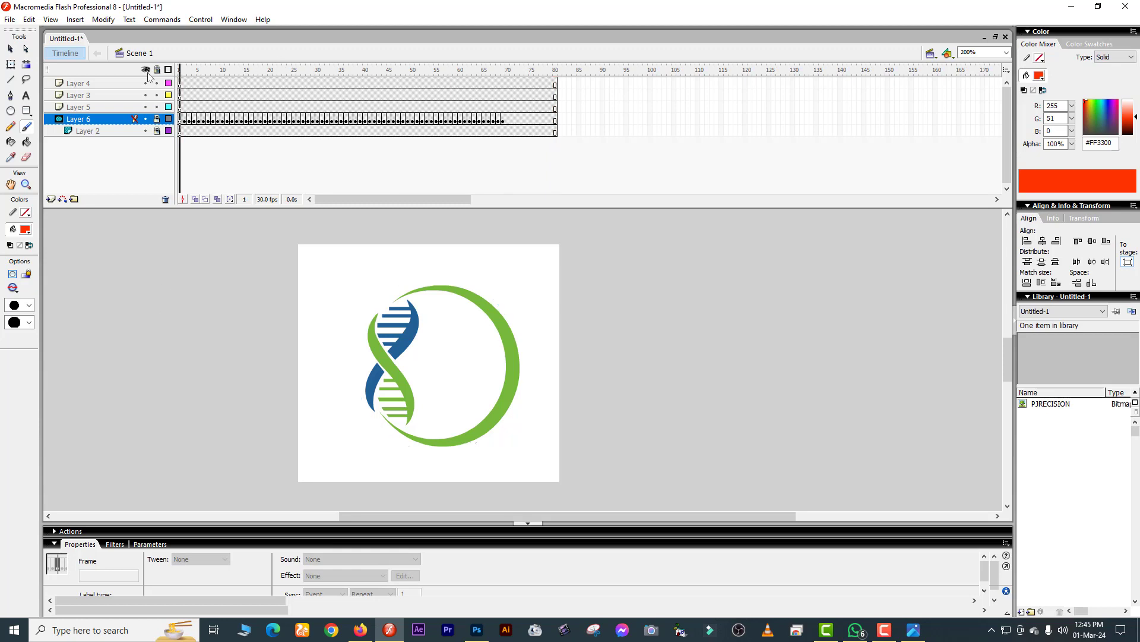
drag(251, 119, 498, 118)
drag(180, 70, 400, 73)
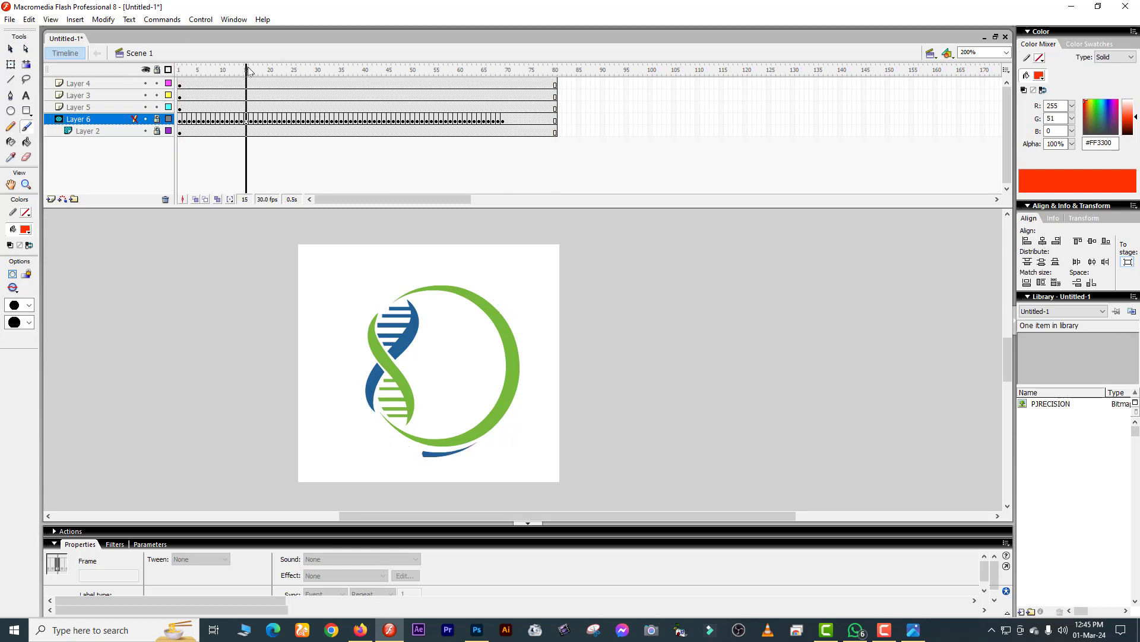
drag(301, 70, 306, 77)
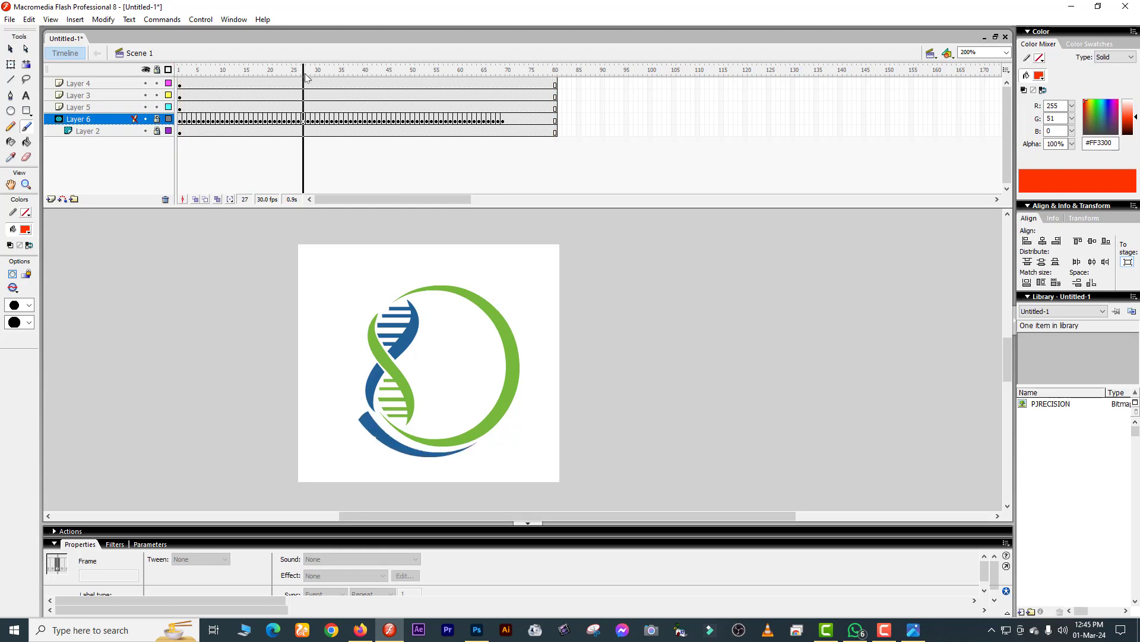
Step: Unlock the mask layer and check the stroke at frames 35 to 38
click(157, 119)
mouse_move(484, 438)
mouse_down()
mouse_move(374, 434)
mouse_move(357, 415)
mouse_up()
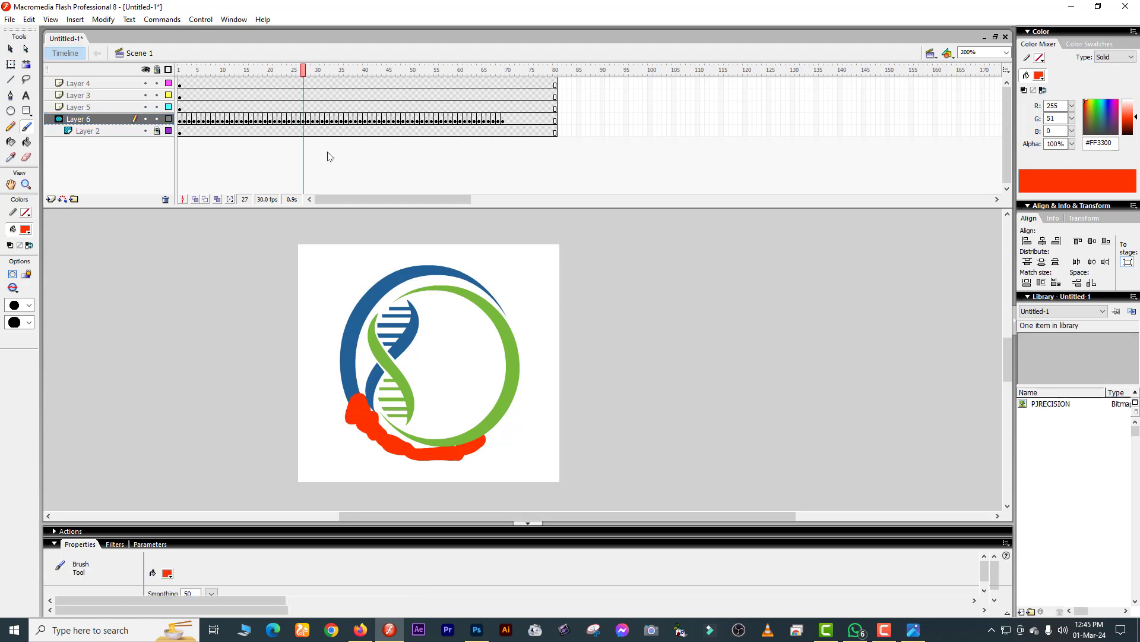
drag(326, 70, 343, 75)
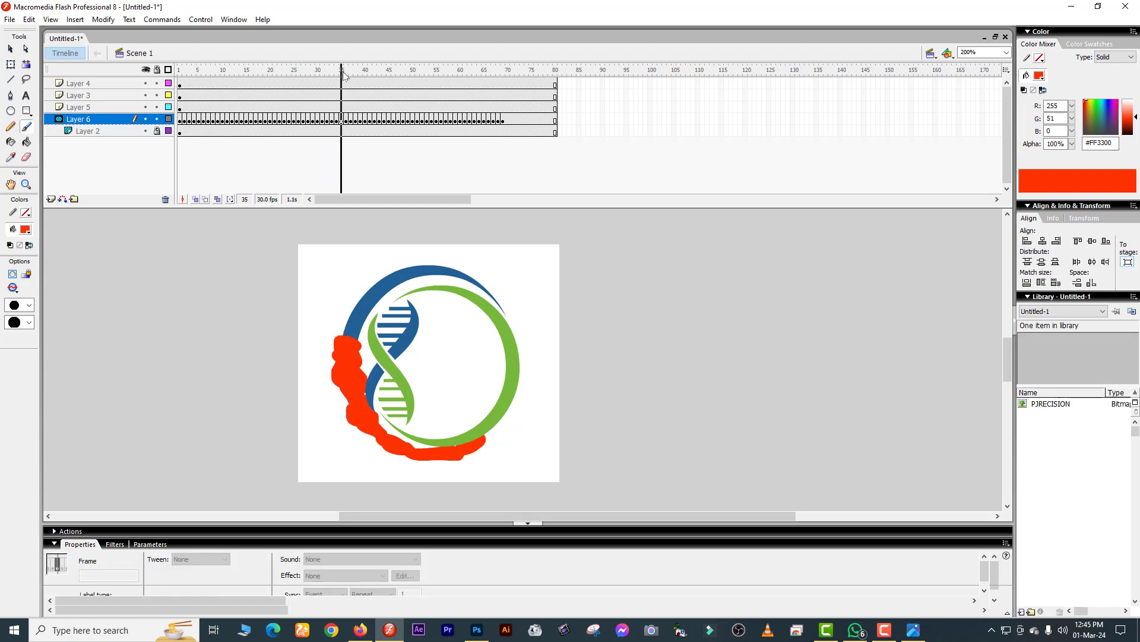
drag(344, 70, 353, 74)
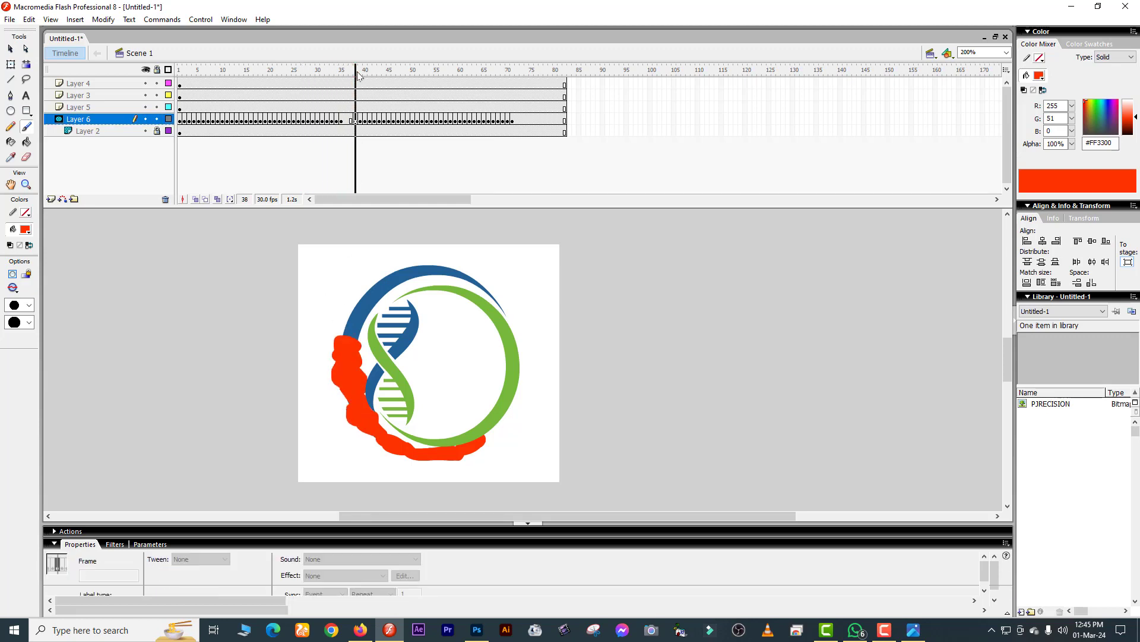
Step: Remove the mask frames after frame 37 and set the zoom to 100%
drag(564, 119, 352, 119)
right_click(352, 118)
click(380, 156)
click(350, 120)
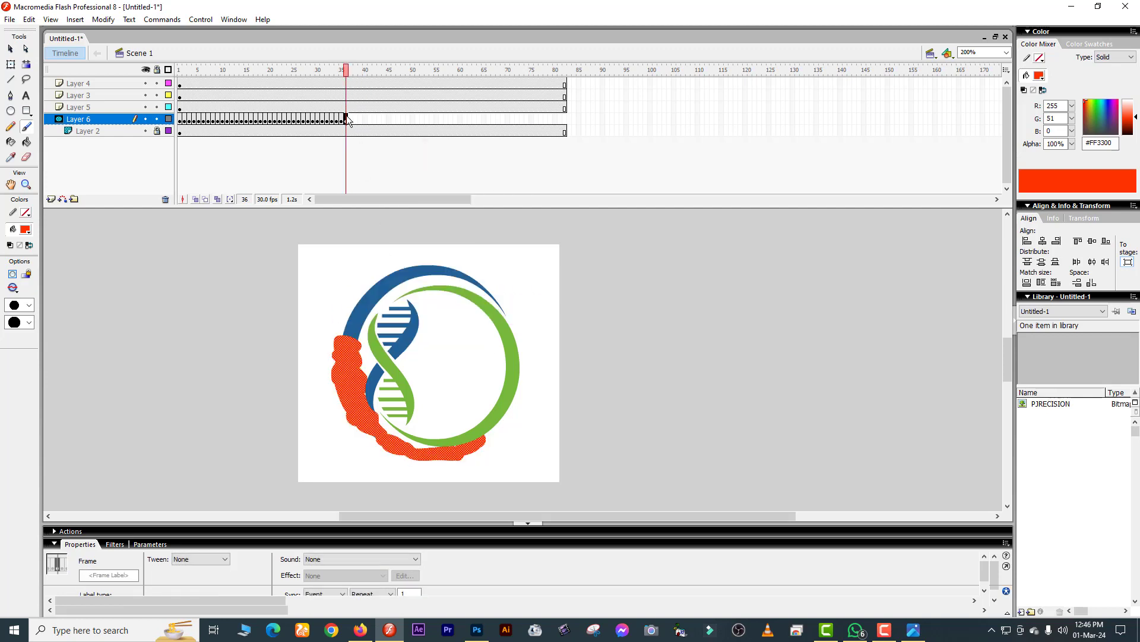
click(361, 329)
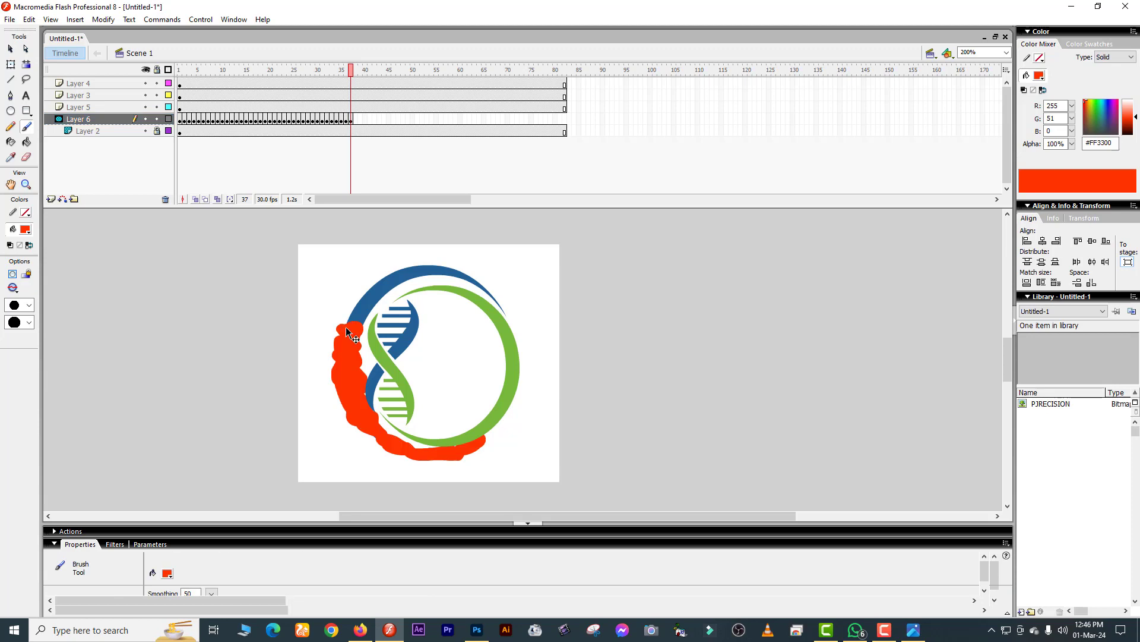
key(ctrl+1)
Step: Add a frame at 38, dismiss the no-frame warning, and insert a keyframe at frame 39
key(F7)
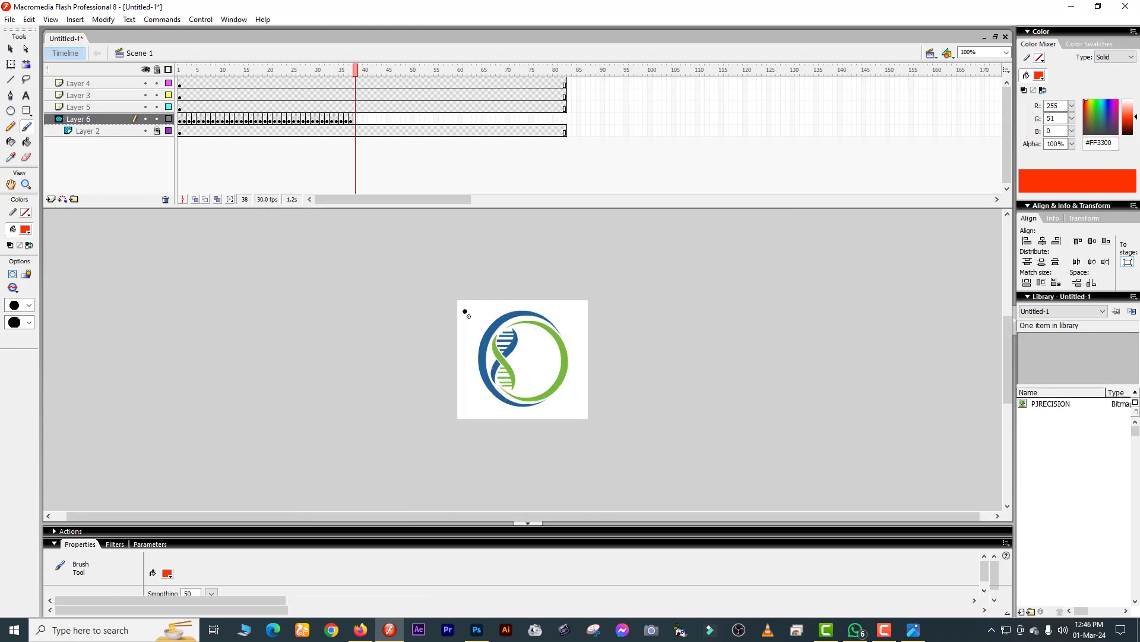
drag(535, 407, 485, 339)
click(490, 329)
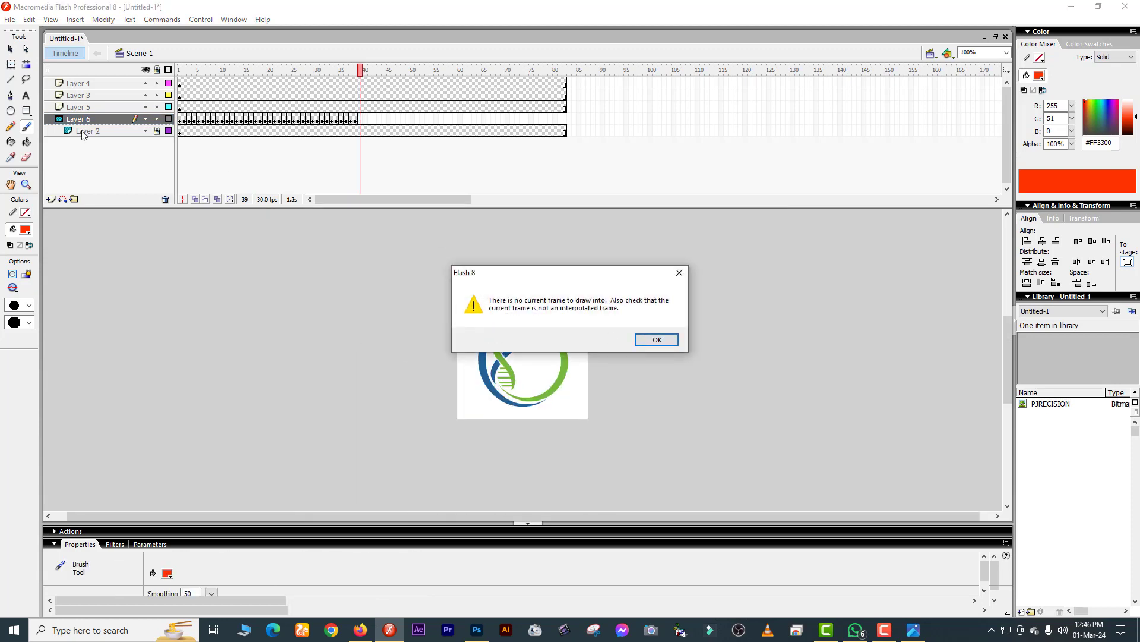
click(657, 341)
click(358, 119)
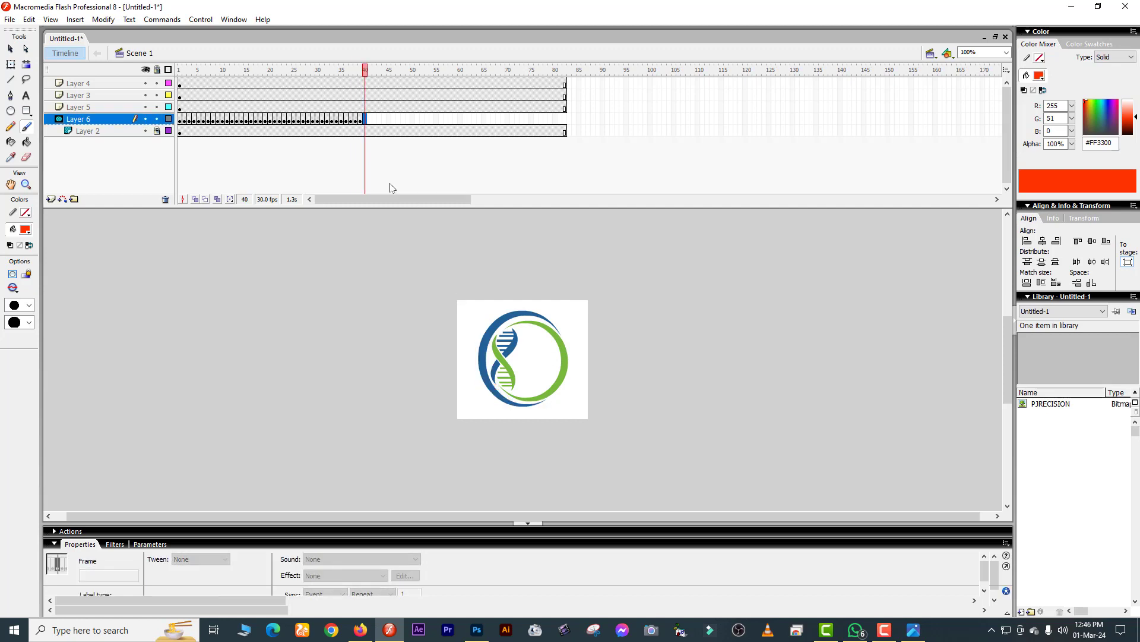
key(F6)
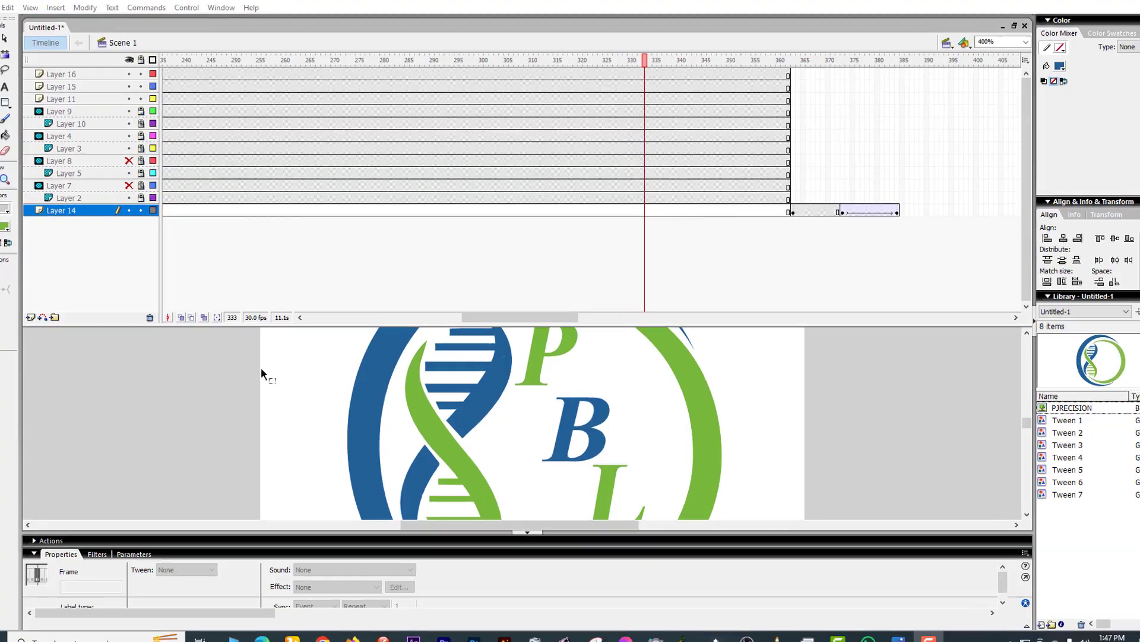
click(261, 368)
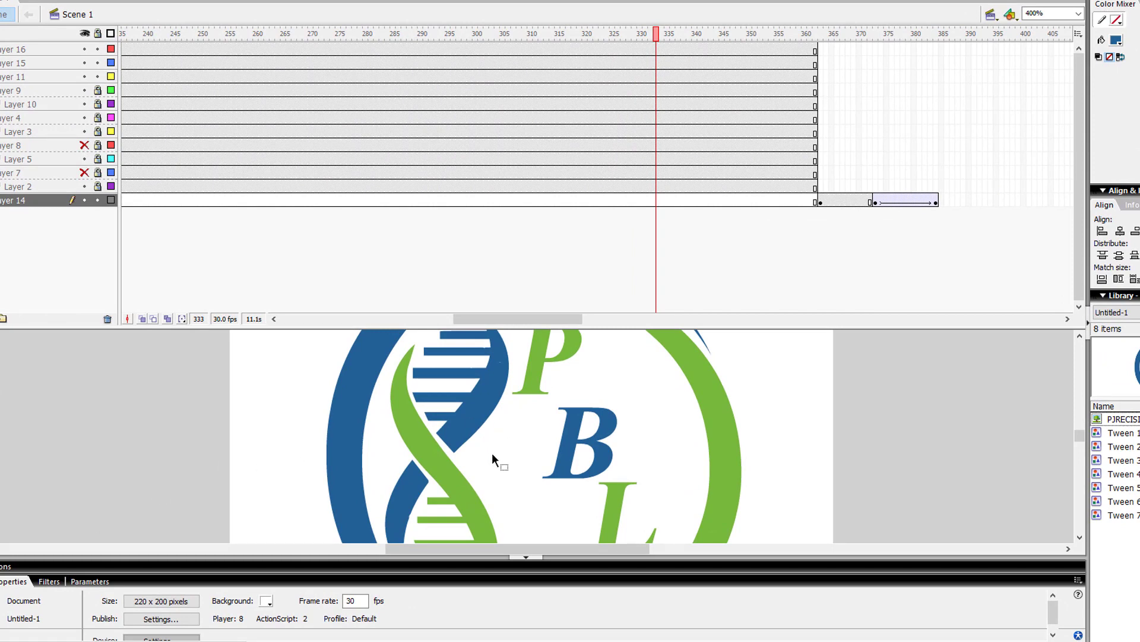
Step: Zoom out to the whole logo and start the timeline playing
key(ctrl+minus)
key(ctrl+minus)
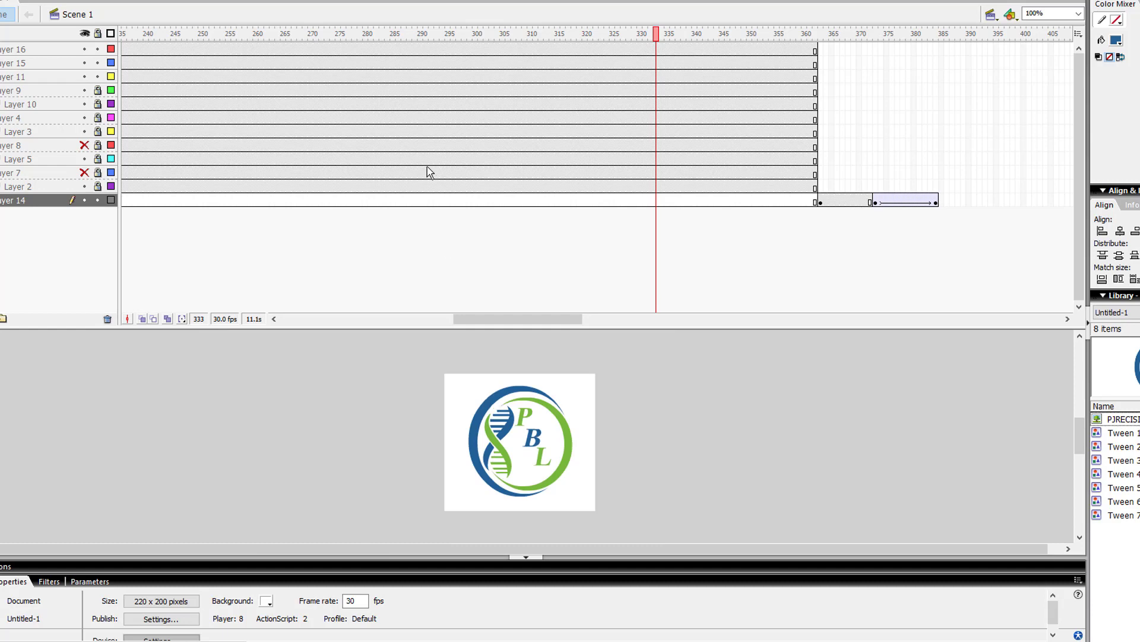
drag(410, 32, 14, 44)
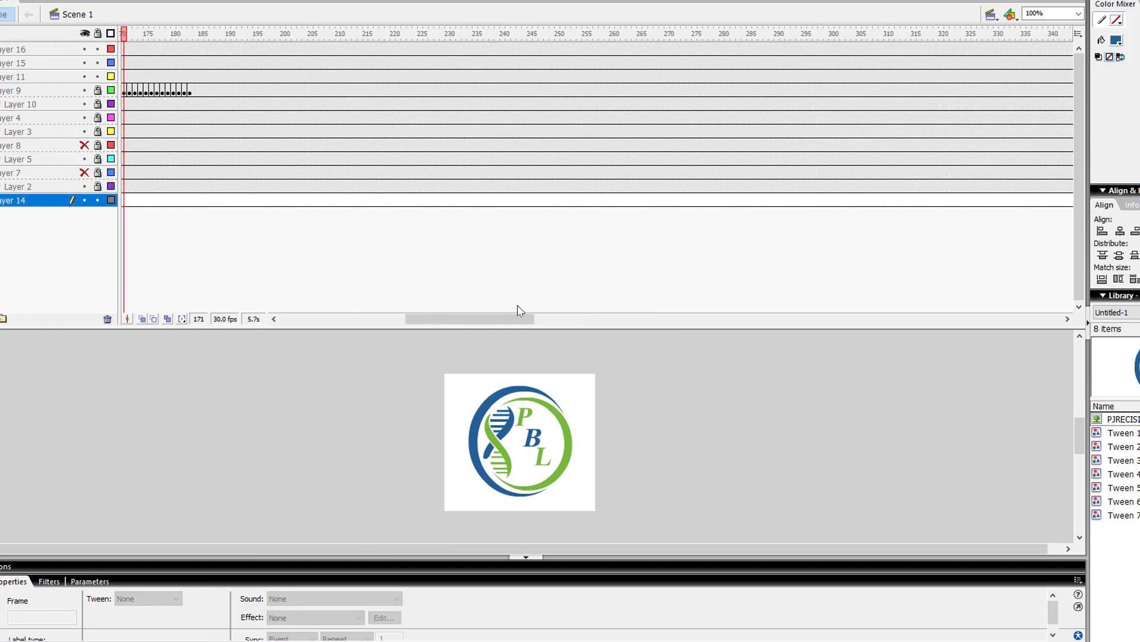
drag(498, 320, 297, 320)
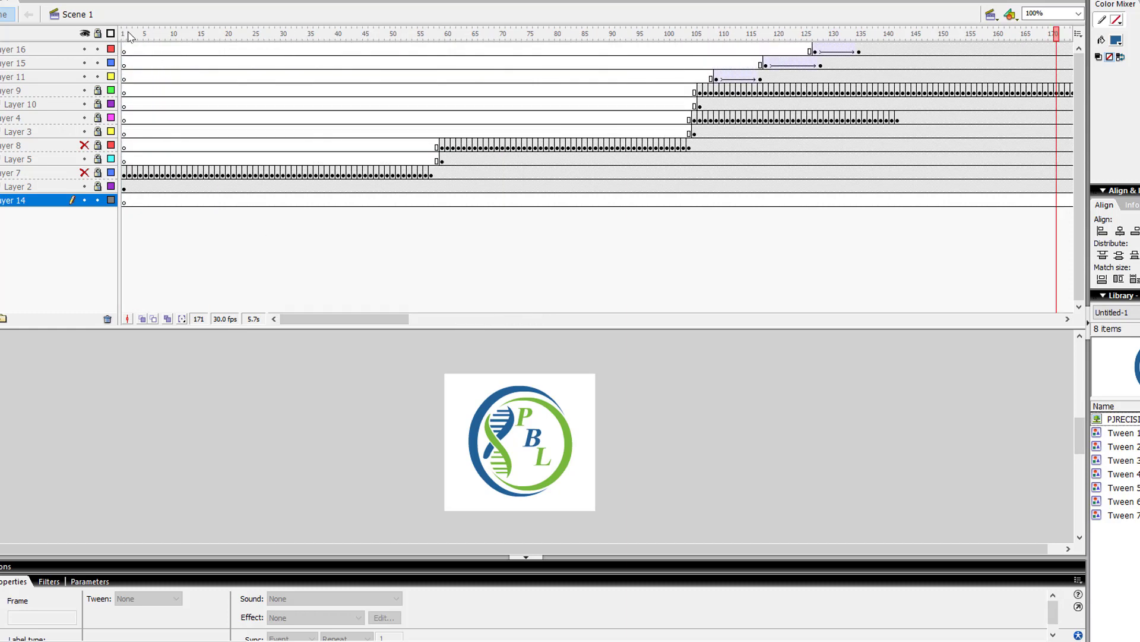
key(Return)
Step: Rewind to frame 1, toggle all layers' visibility, and replay the full PBL animation
drag(187, 53, 54, 76)
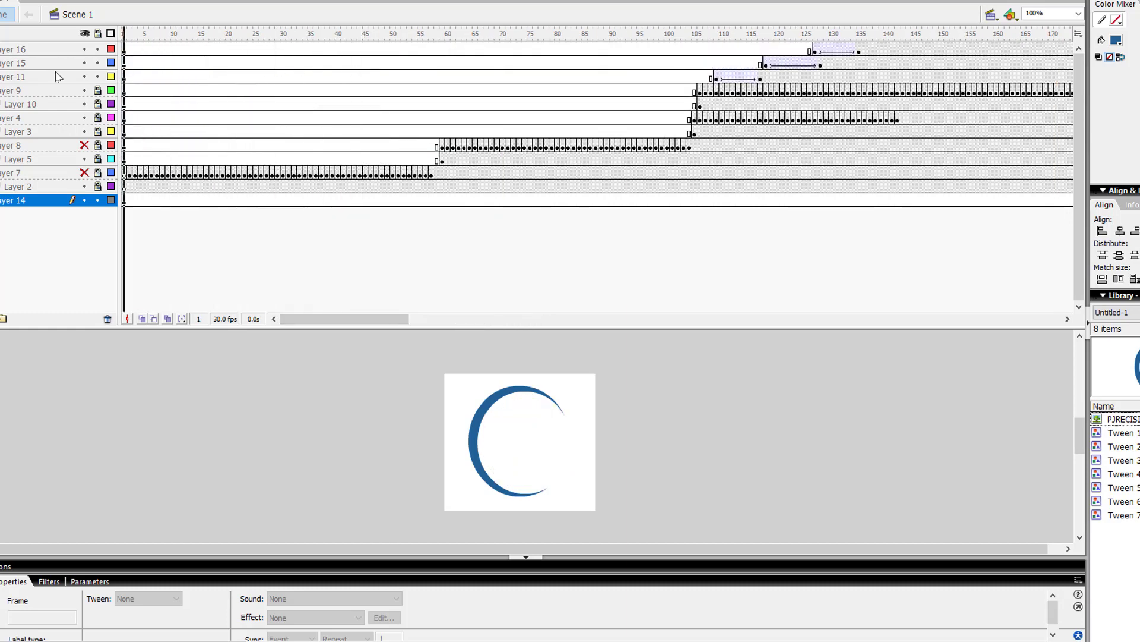
click(76, 146)
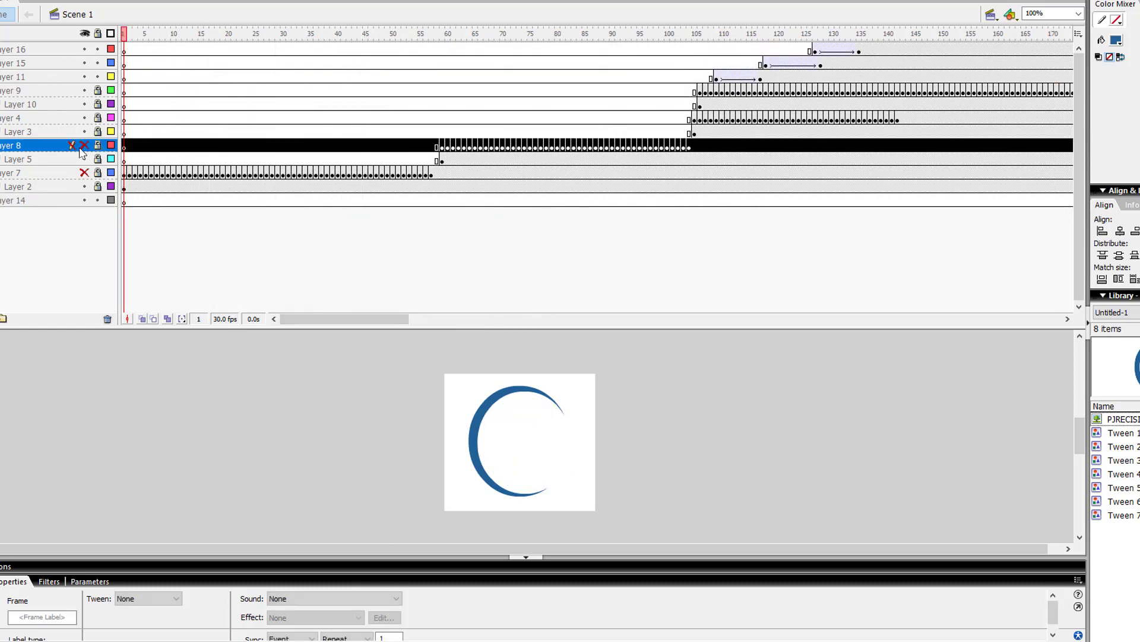
click(84, 34)
click(84, 34)
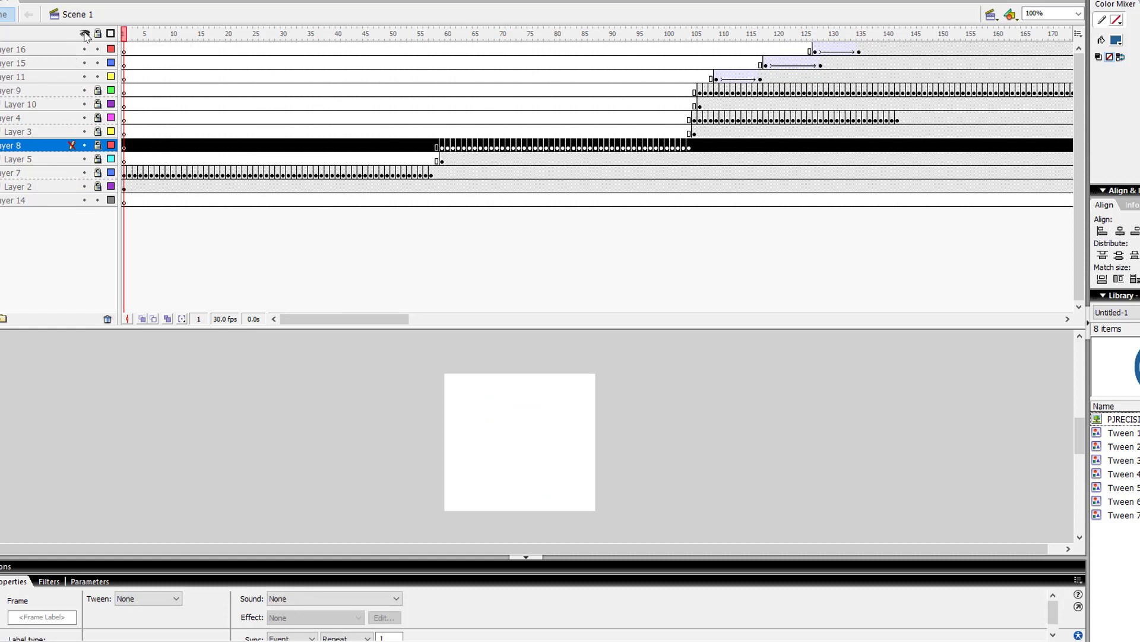
key(Return)
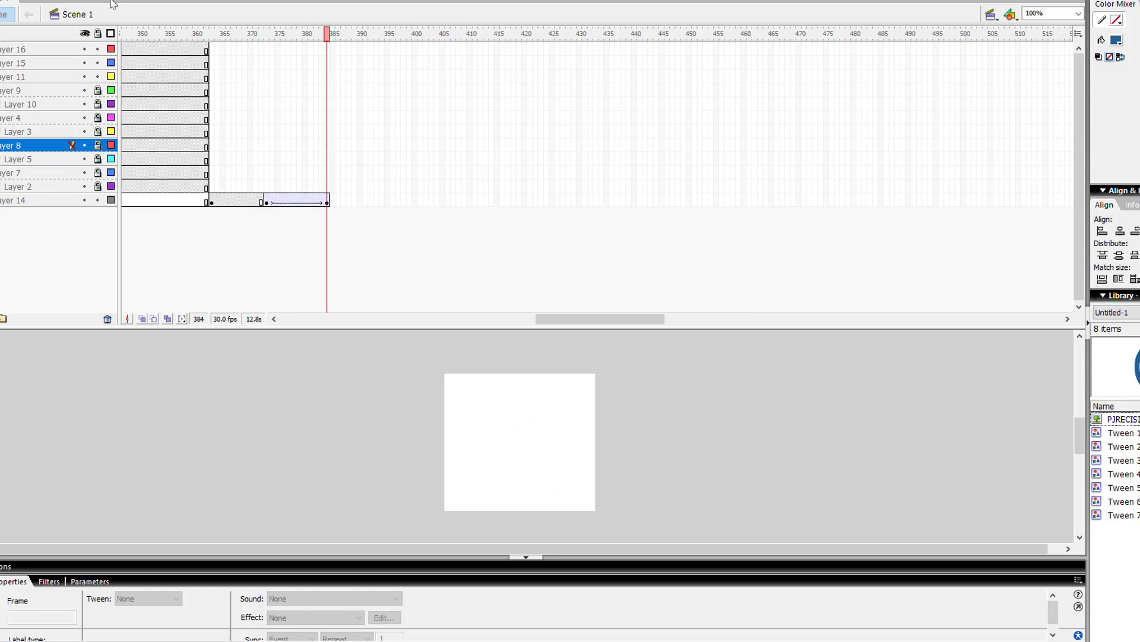
Step: Test the movie with Ctrl+Enter, then enlarge the Flash Player window and move it up and left
key(ctrl+Return)
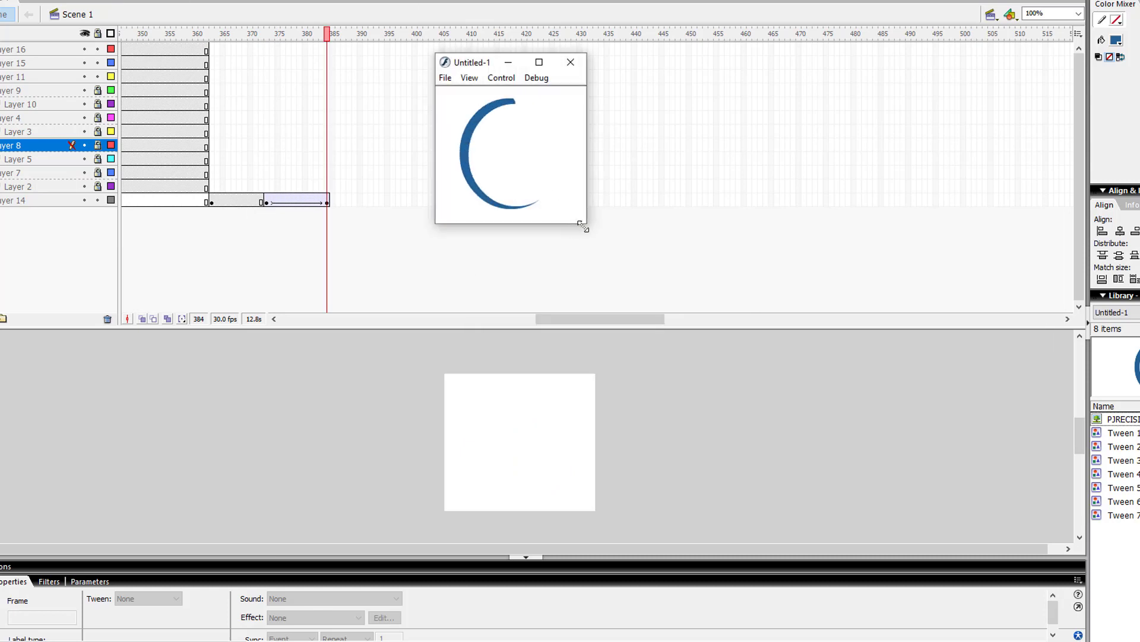
drag(612, 253, 836, 461)
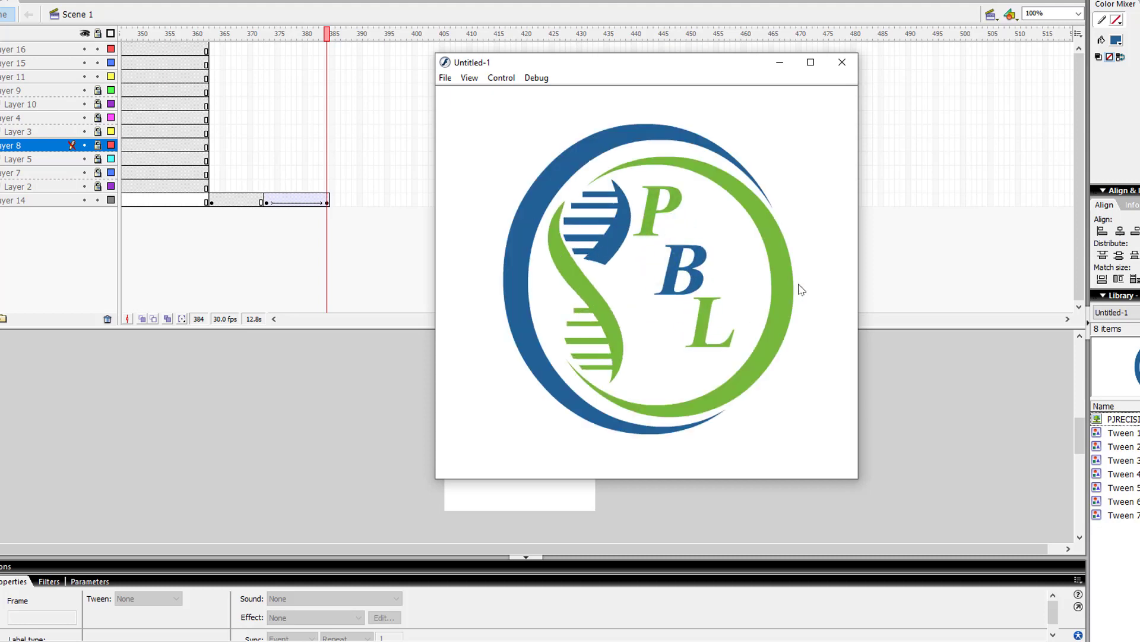
drag(717, 70, 613, 87)
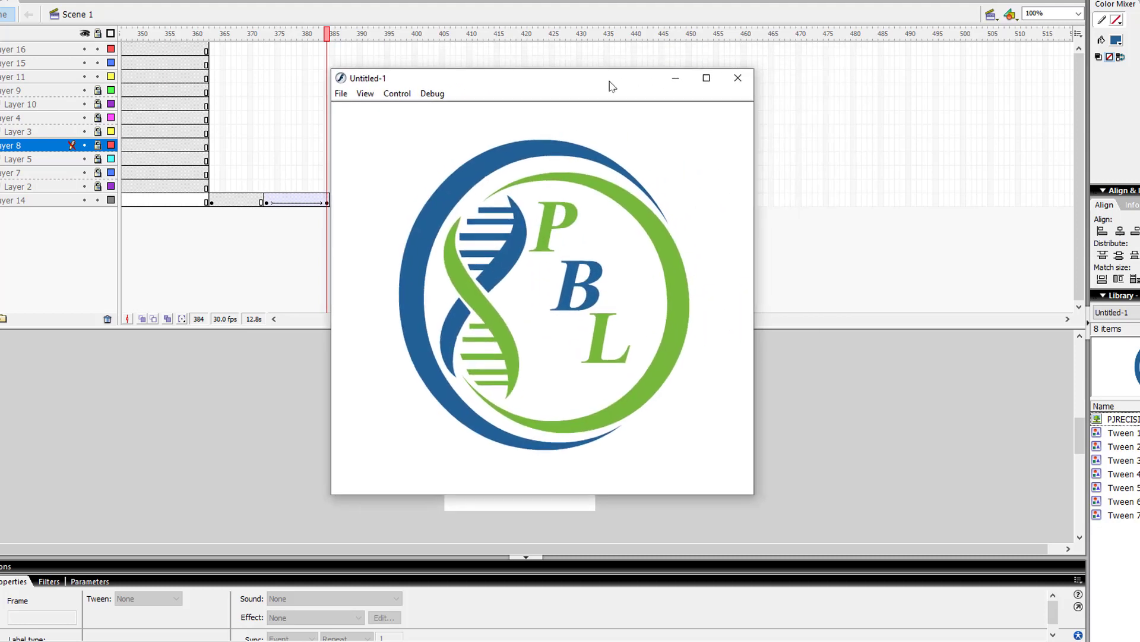